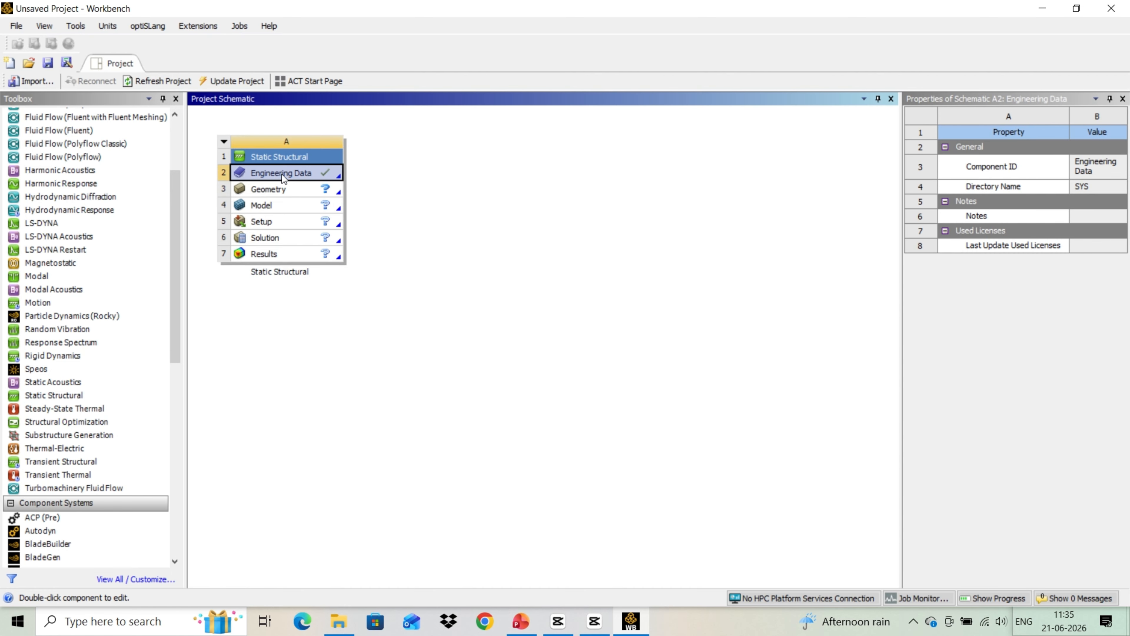
Step: Review the material listed in the Static Structural system's Engineering Data and return to the project schematic
{"action": "double_click", "coordinate": [285, 176]}
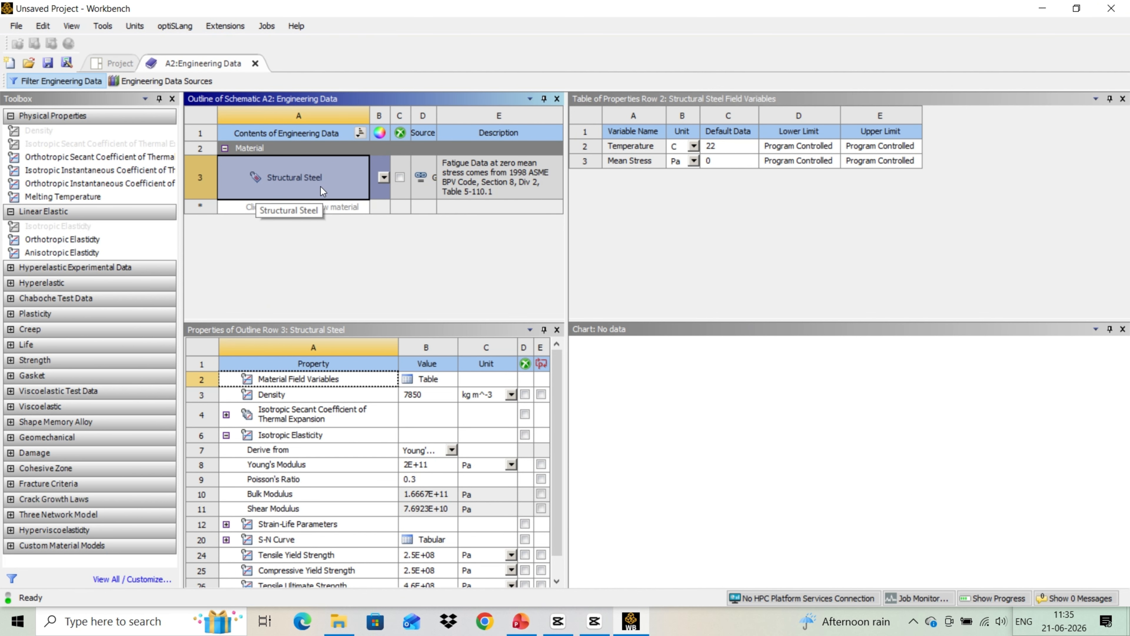
{"action": "left_click", "coordinate": [254, 64]}
Step: Create a new Discovery geometry for the Static Structural system
{"action": "left_click", "coordinate": [303, 185]}
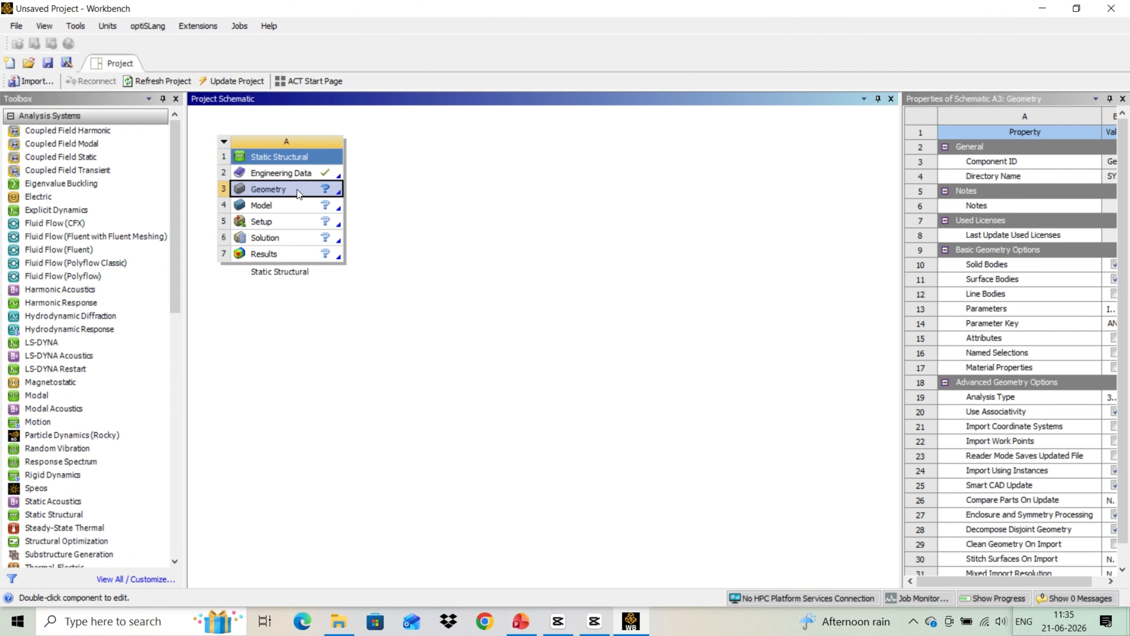
{"action": "right_click", "coordinate": [316, 188]}
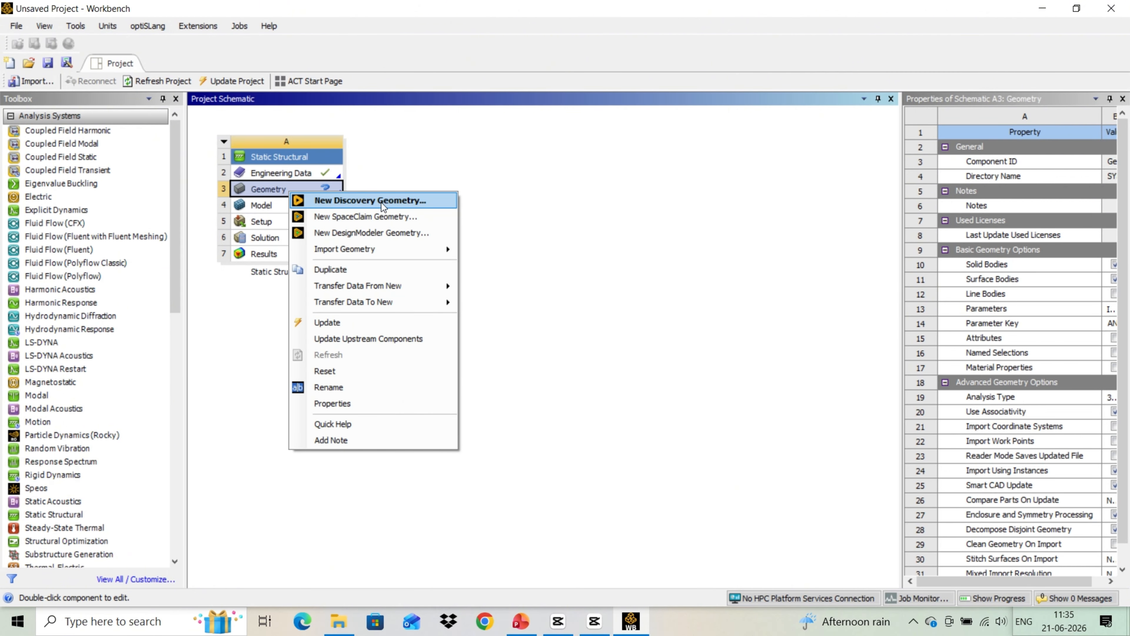
{"action": "left_click", "coordinate": [430, 201]}
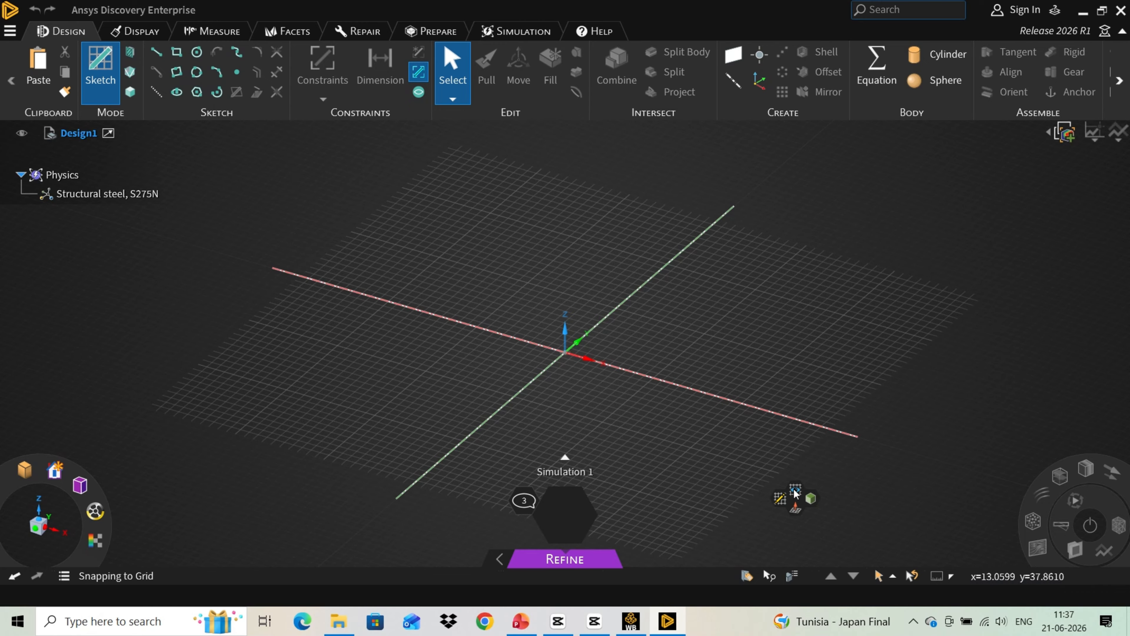
Step: Sketch the top edge and right side of an I-shaped profile with connected lines, the top edge about 20 mm and the web side about 15 mm long
{"action": "left_click", "coordinate": [797, 489]}
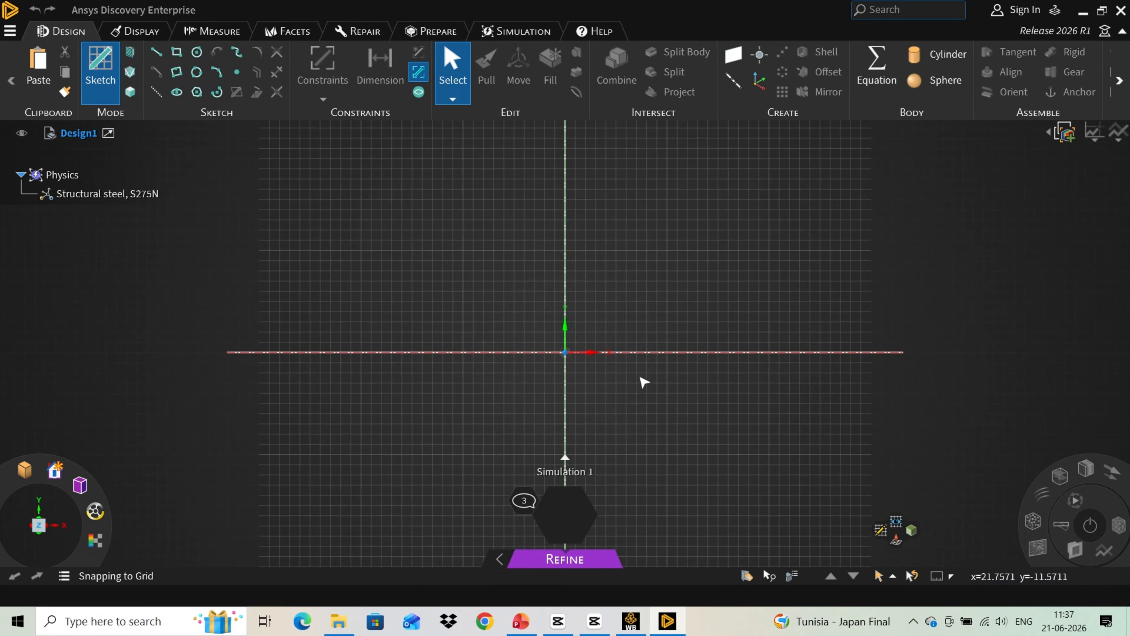
{"action": "scroll", "coordinate": [543, 292], "scroll_direction": "up", "scroll_amount": 1}
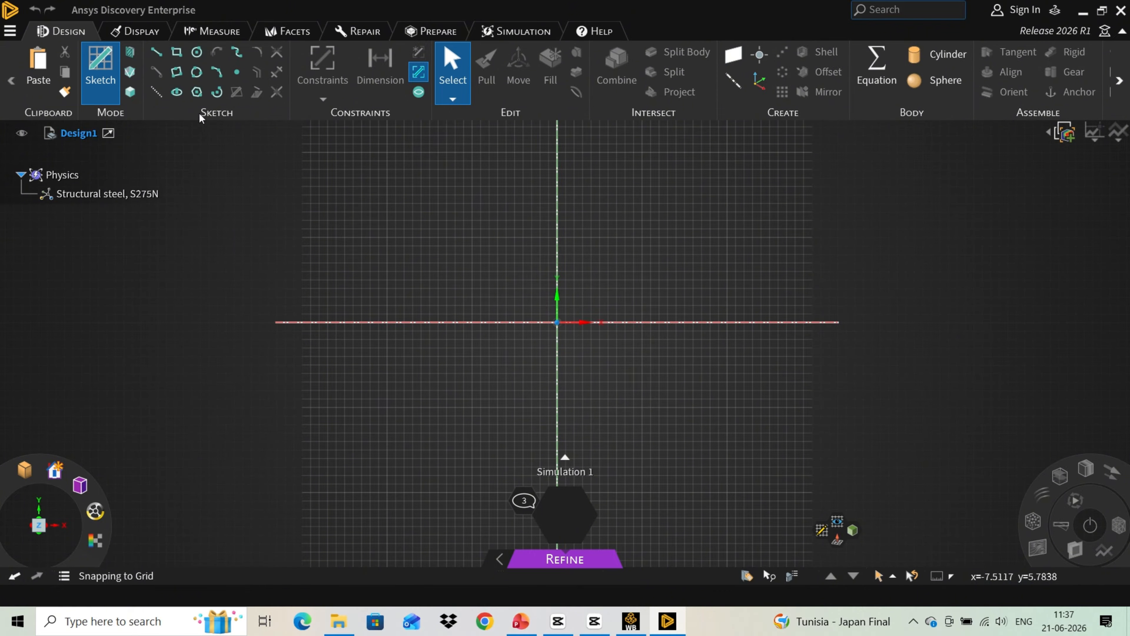
{"action": "left_click", "coordinate": [156, 52]}
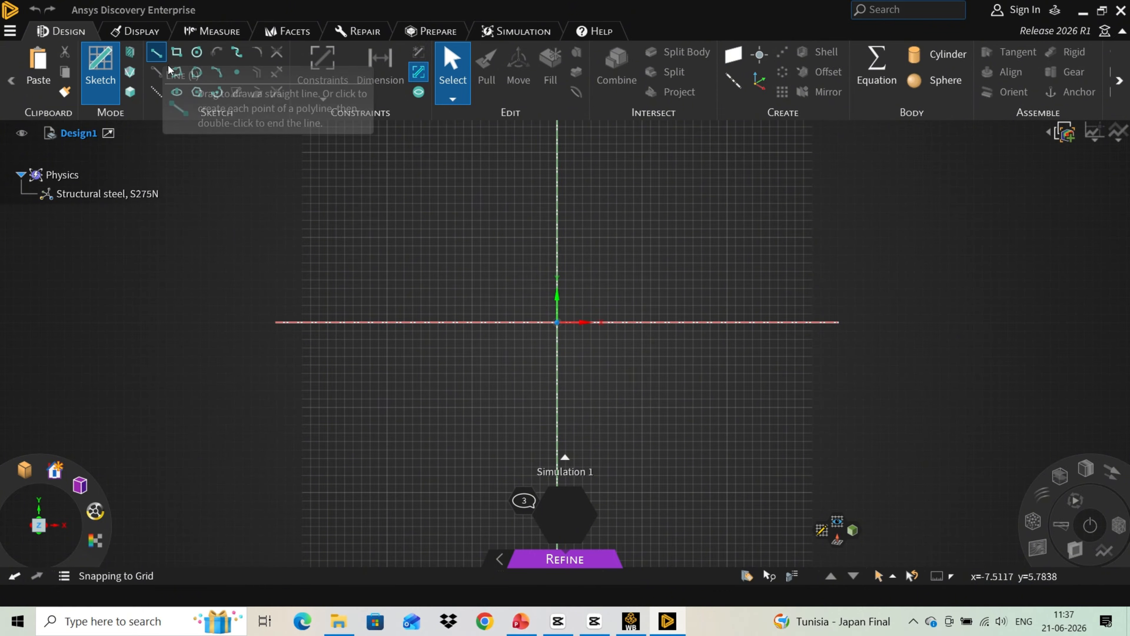
{"action": "left_click", "coordinate": [480, 228]}
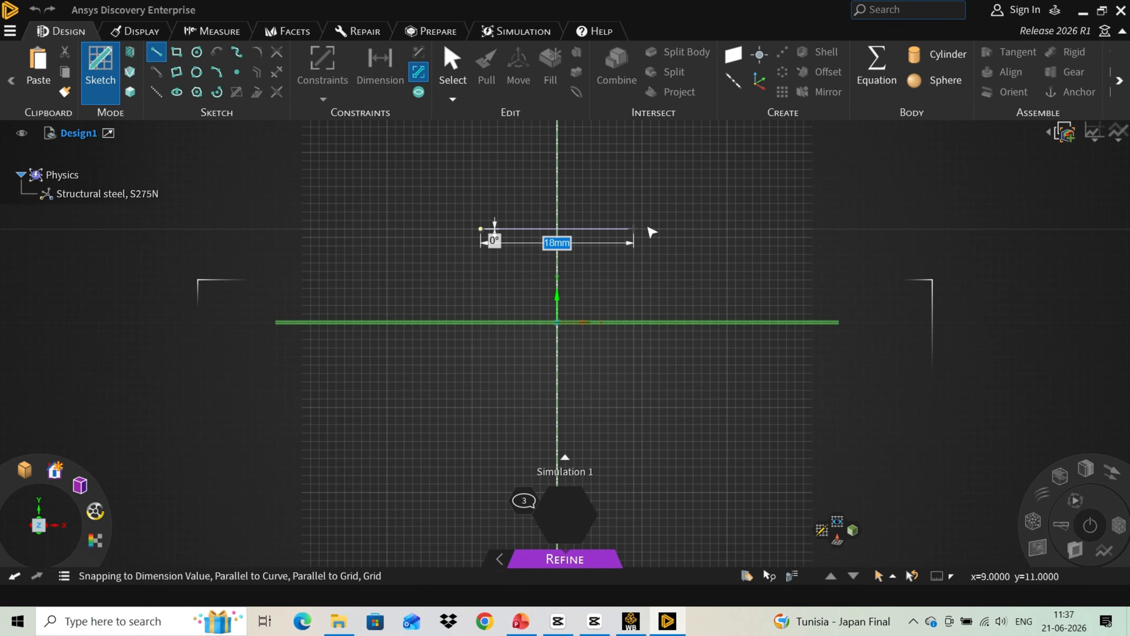
{"action": "left_click", "coordinate": [646, 244]}
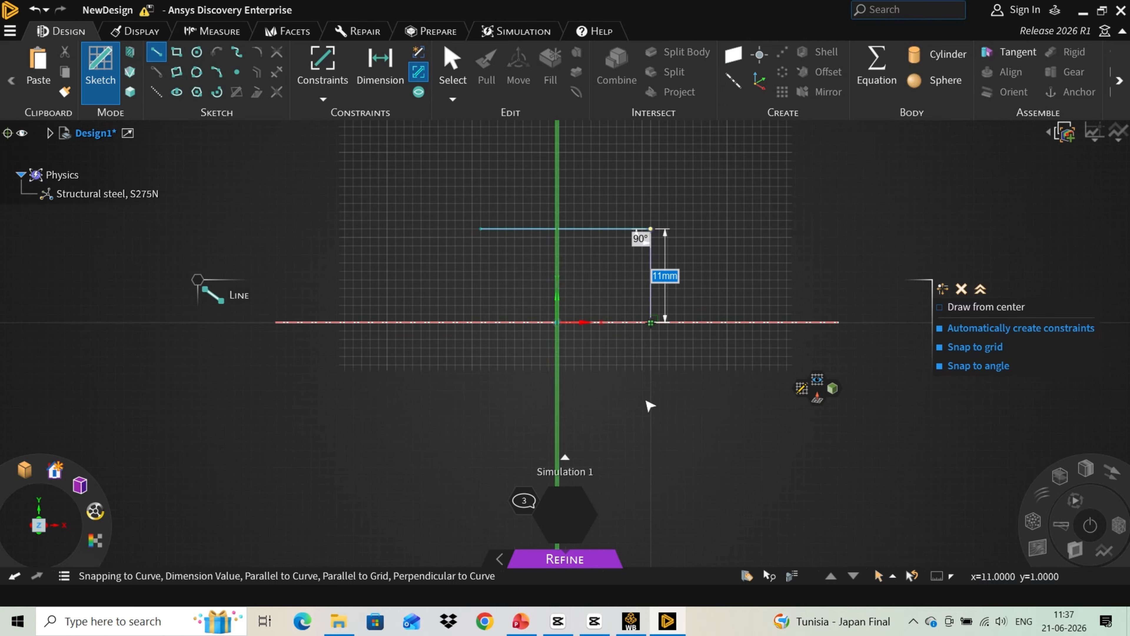
{"action": "left_click", "coordinate": [650, 271]}
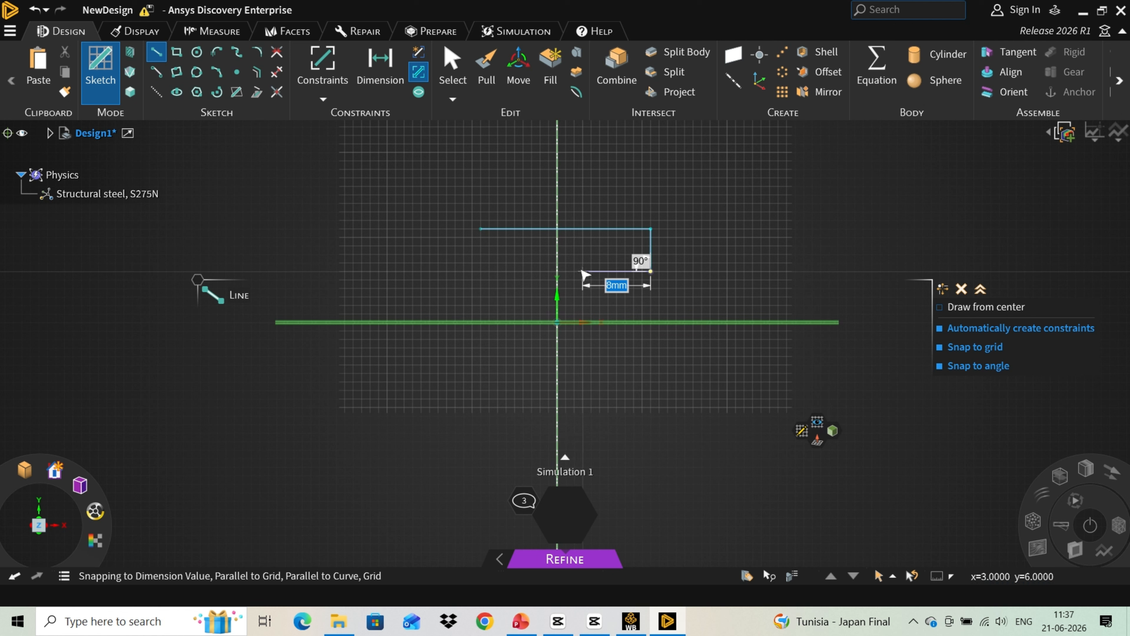
{"action": "left_click", "coordinate": [582, 270]}
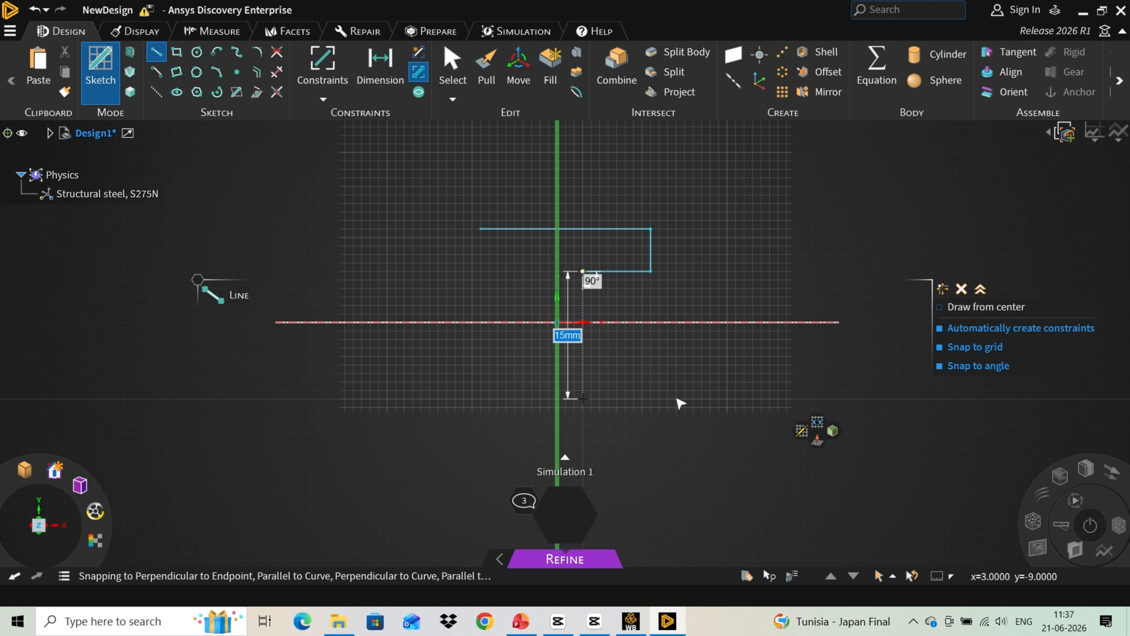
{"action": "left_click", "coordinate": [582, 399]}
{"action": "left_click", "coordinate": [659, 399]}
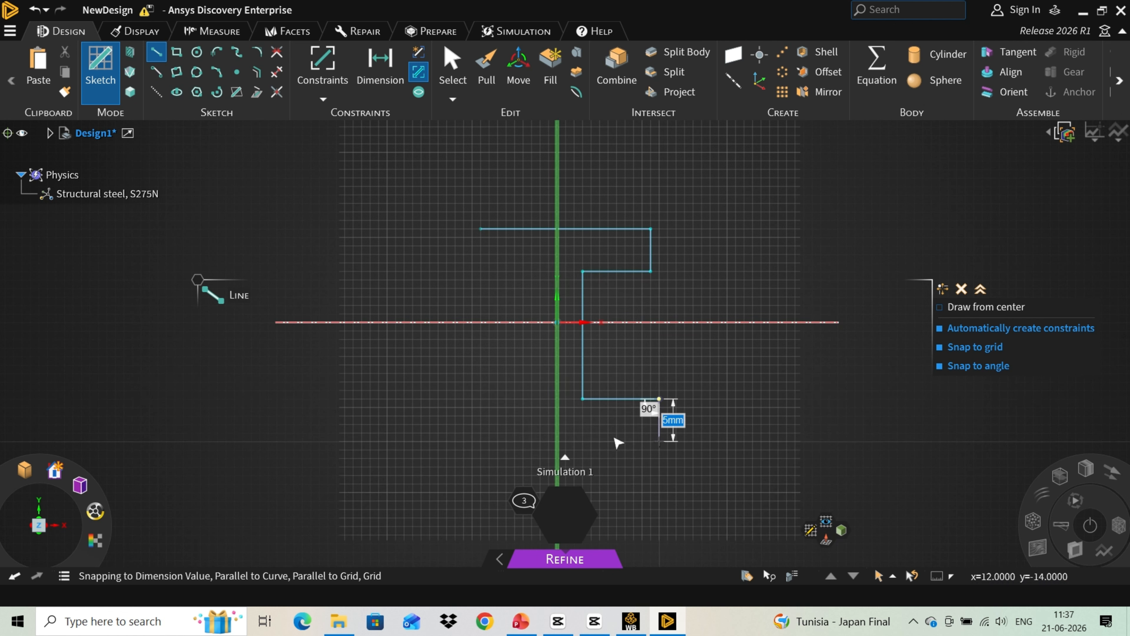
{"action": "left_click", "coordinate": [659, 440]}
Step: Sketch the I-profile's bottom edge and left side, with the web side about 14 mm long, closing the outline at its starting point
{"action": "left_click", "coordinate": [463, 441]}
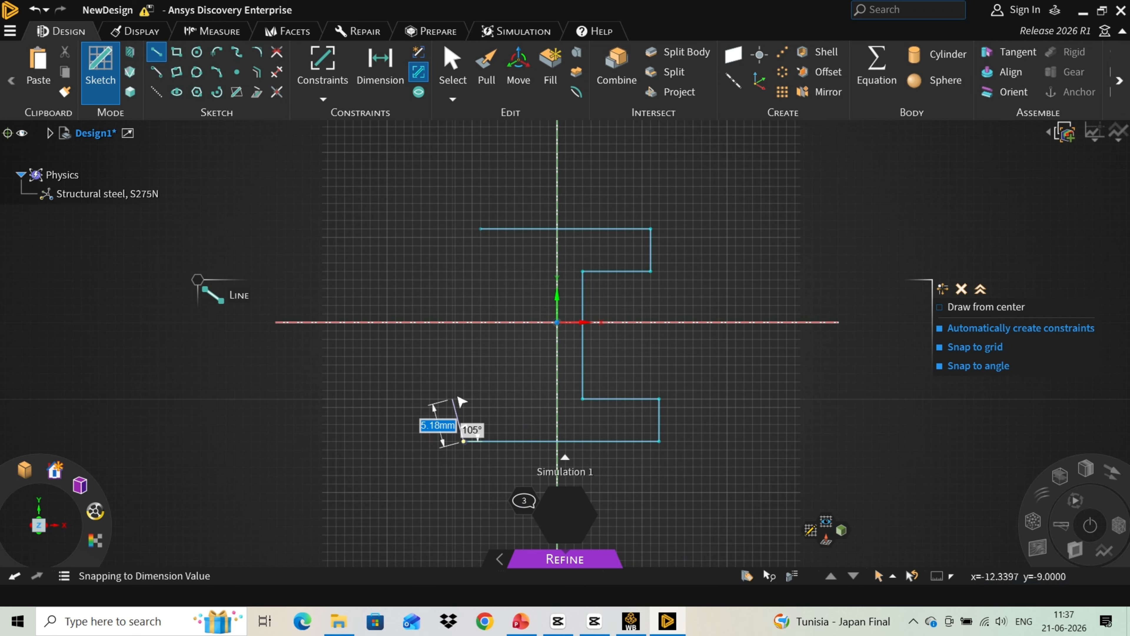
{"action": "left_click", "coordinate": [501, 399]}
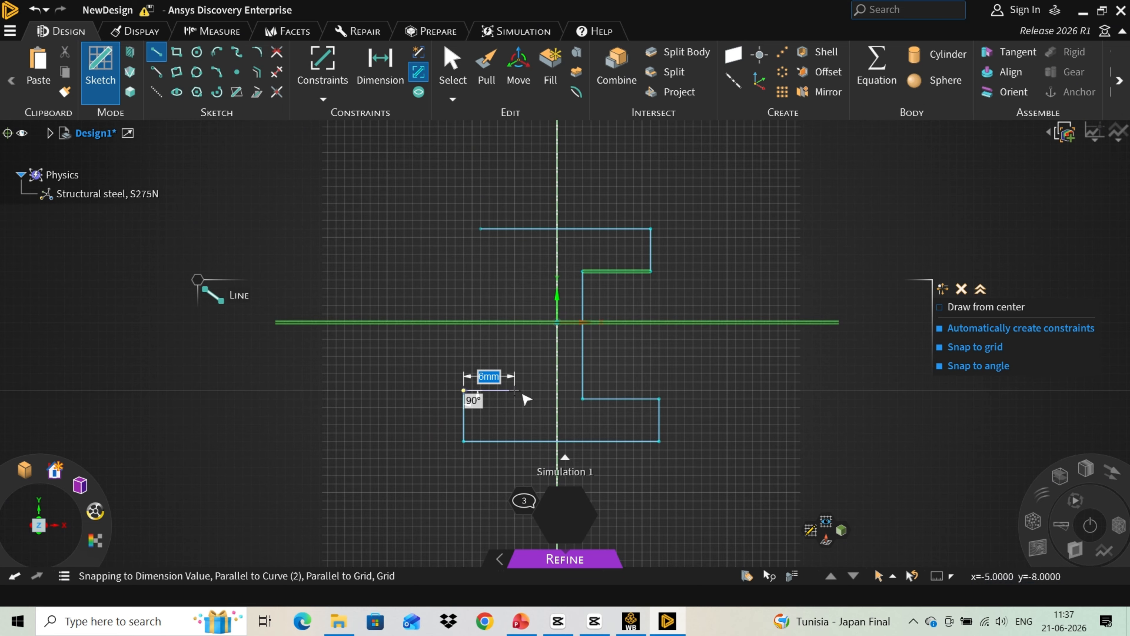
{"action": "left_click", "coordinate": [525, 391]}
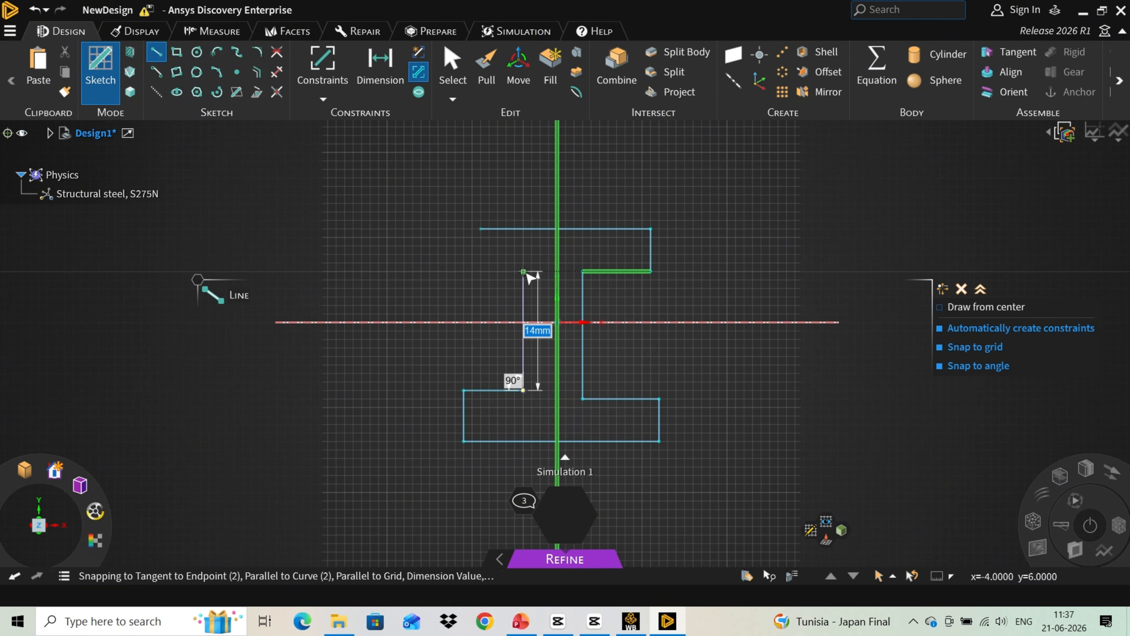
{"action": "left_click", "coordinate": [525, 273]}
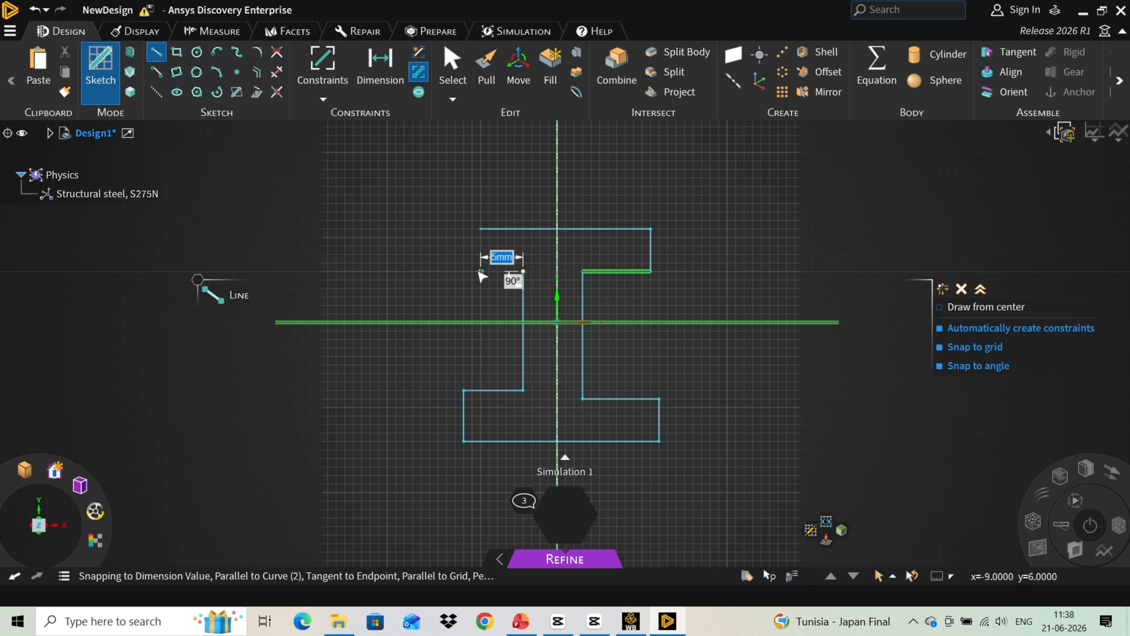
{"action": "left_click", "coordinate": [481, 272]}
{"action": "left_click", "coordinate": [481, 230]}
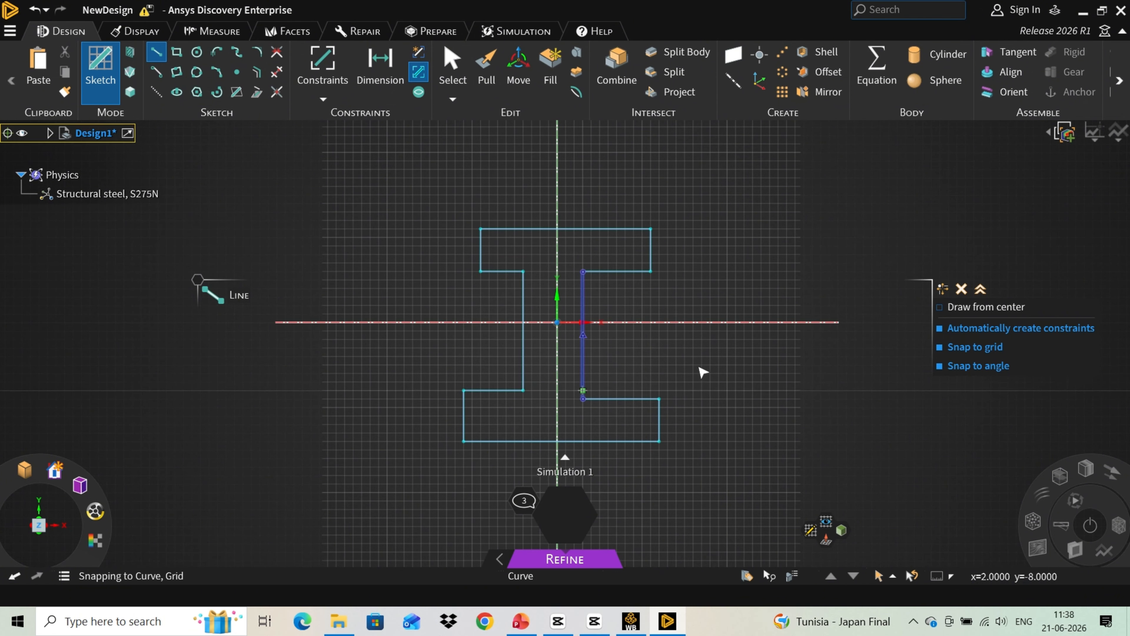
Step: Make the web's two sides and the end edges of both flanges symmetric about the vertical axis
{"action": "scroll", "coordinate": [487, 214], "scroll_direction": "down", "scroll_amount": 2}
{"action": "scroll", "coordinate": [539, 281], "scroll_direction": "up", "scroll_amount": 2}
{"action": "scroll", "coordinate": [533, 277], "scroll_direction": "up", "scroll_amount": 1}
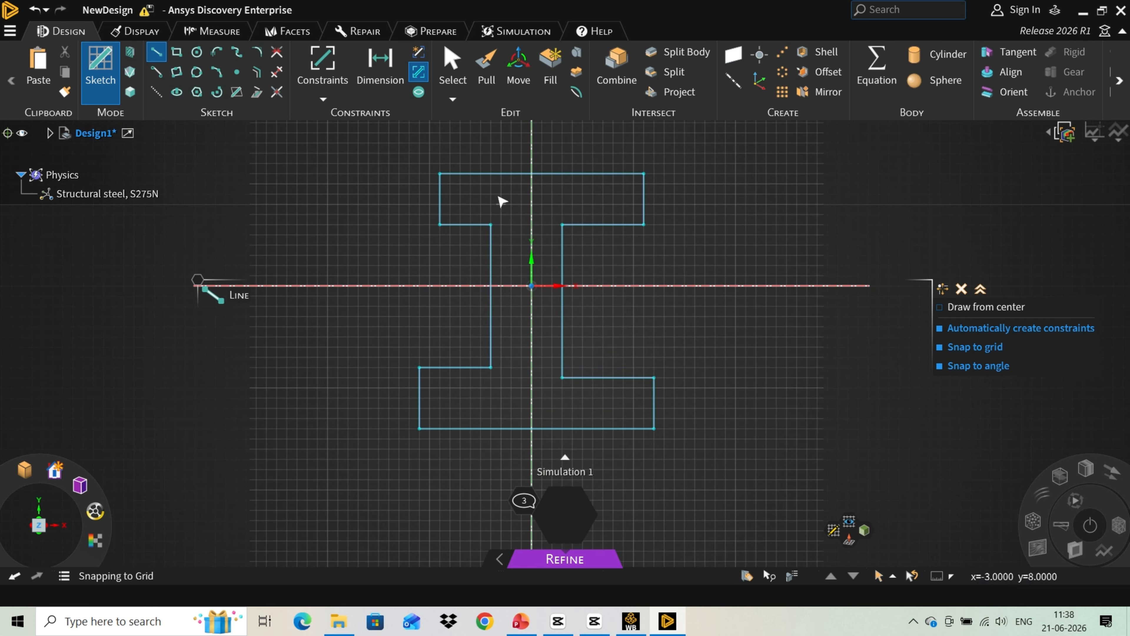
{"action": "scroll", "coordinate": [493, 258], "scroll_direction": "down", "scroll_amount": 1}
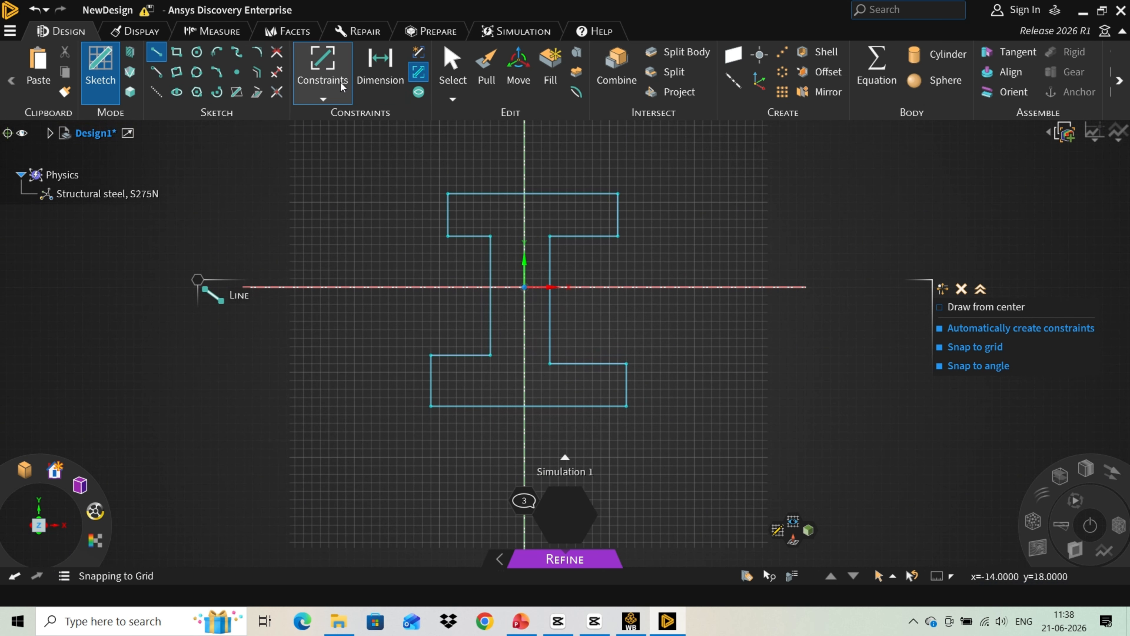
{"action": "left_click", "coordinate": [330, 88]}
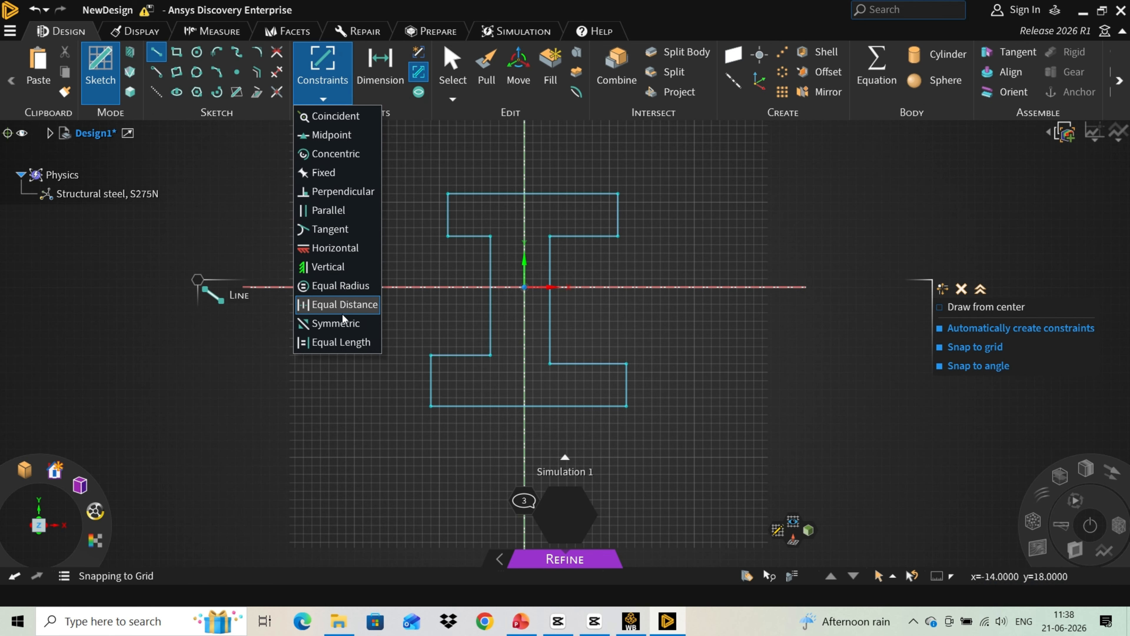
{"action": "left_click", "coordinate": [336, 324]}
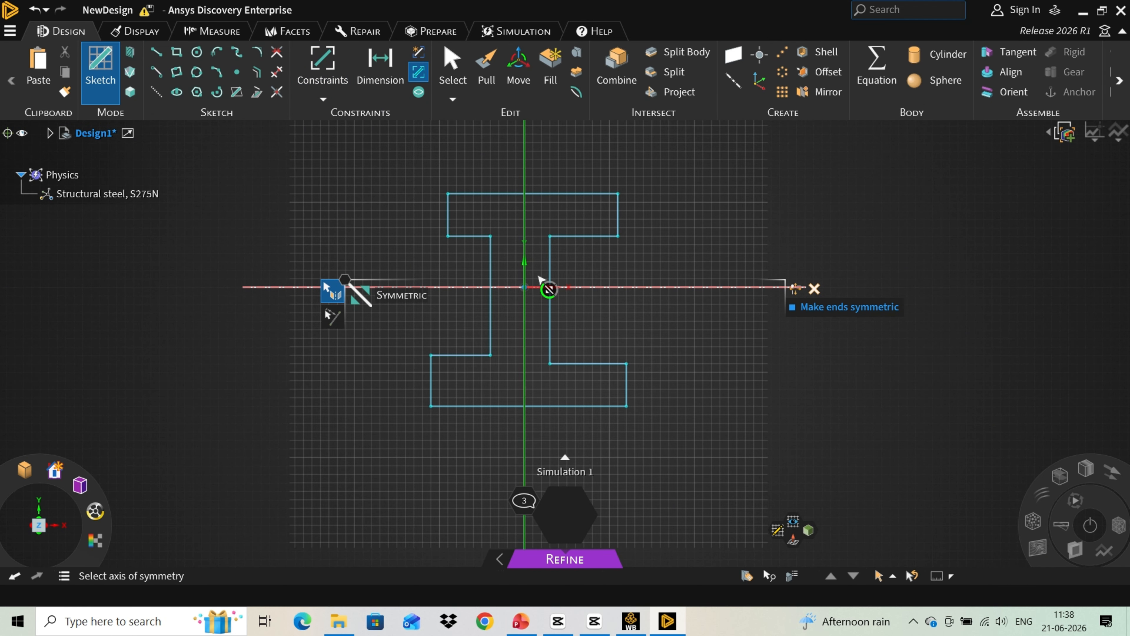
{"action": "left_click", "coordinate": [527, 271]}
{"action": "left_click", "coordinate": [491, 268]}
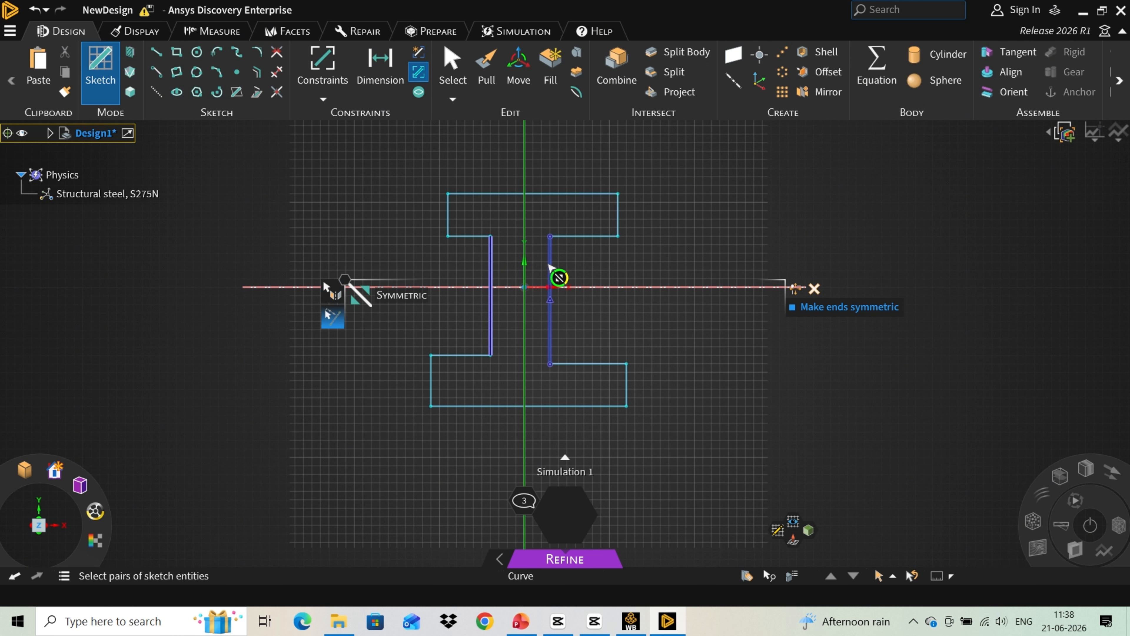
{"action": "left_click", "coordinate": [549, 279]}
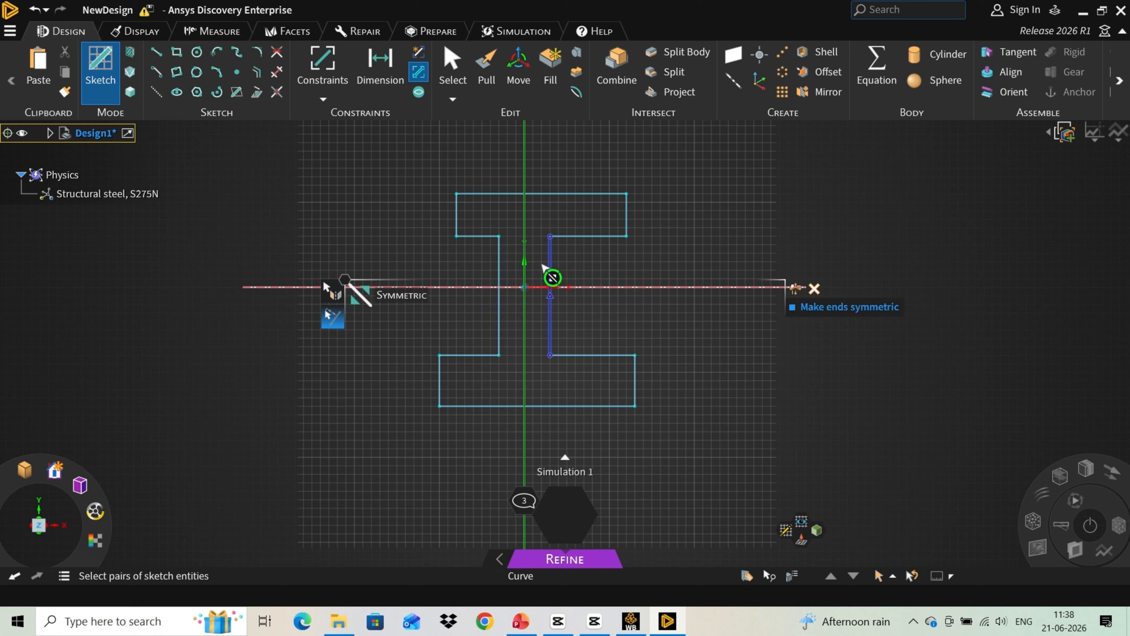
{"action": "left_click", "coordinate": [457, 216]}
{"action": "left_click", "coordinate": [626, 217]}
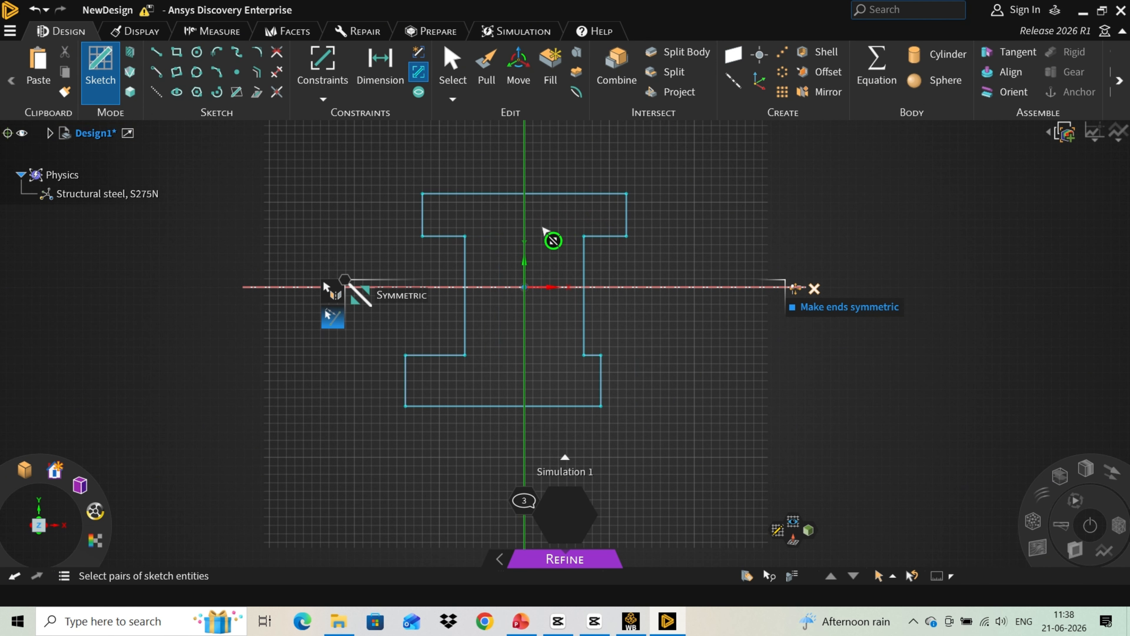
{"action": "left_click", "coordinate": [406, 378]}
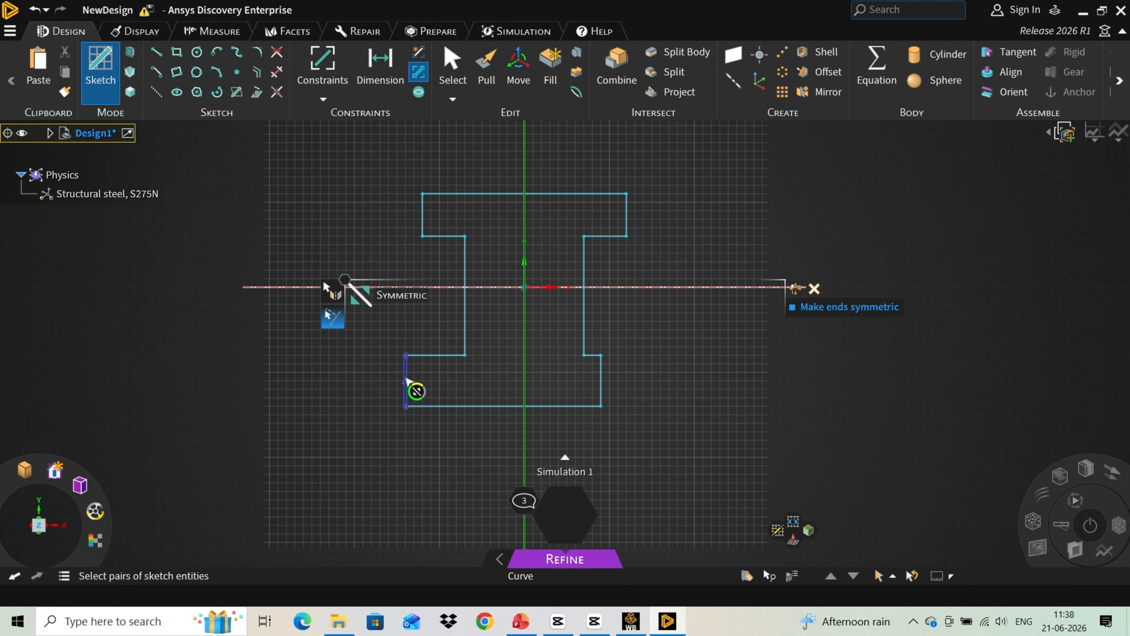
{"action": "left_click", "coordinate": [602, 382]}
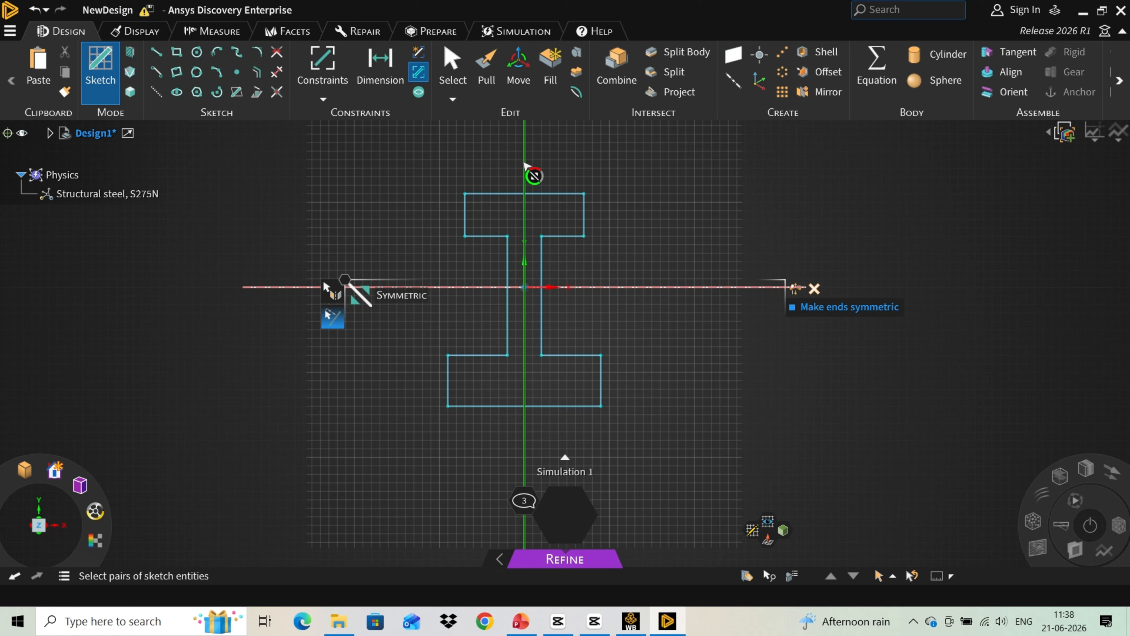
Step: Try to make the left inner edges of the upper and lower flanges symmetric about the horizontal axis
{"action": "left_click", "coordinate": [327, 98]}
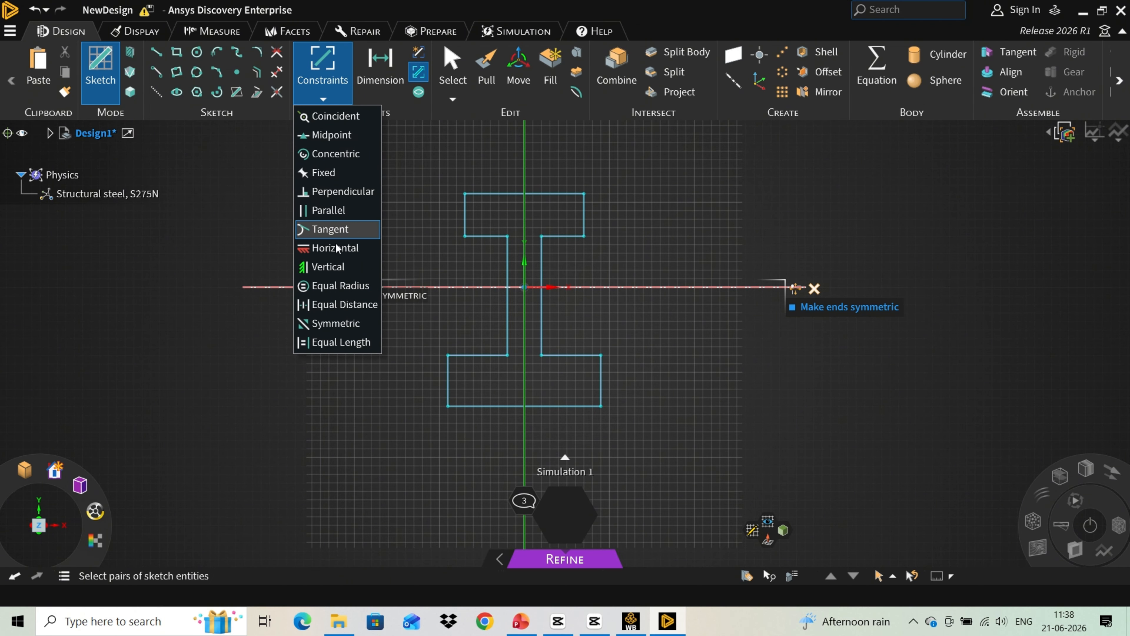
{"action": "left_click", "coordinate": [326, 324]}
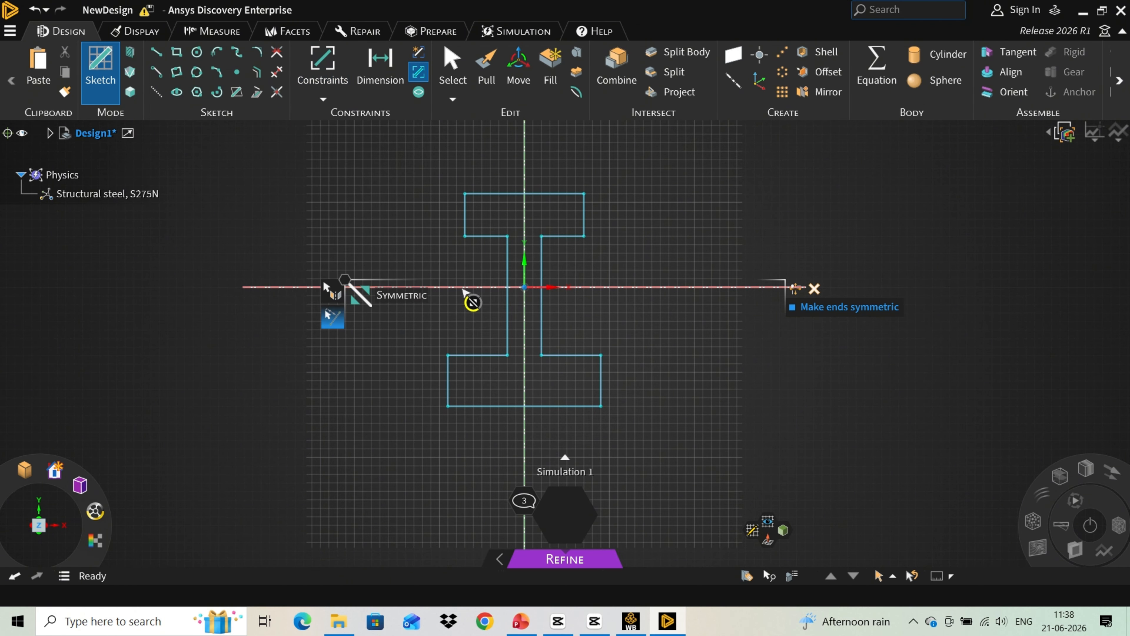
{"action": "left_click", "coordinate": [473, 287]}
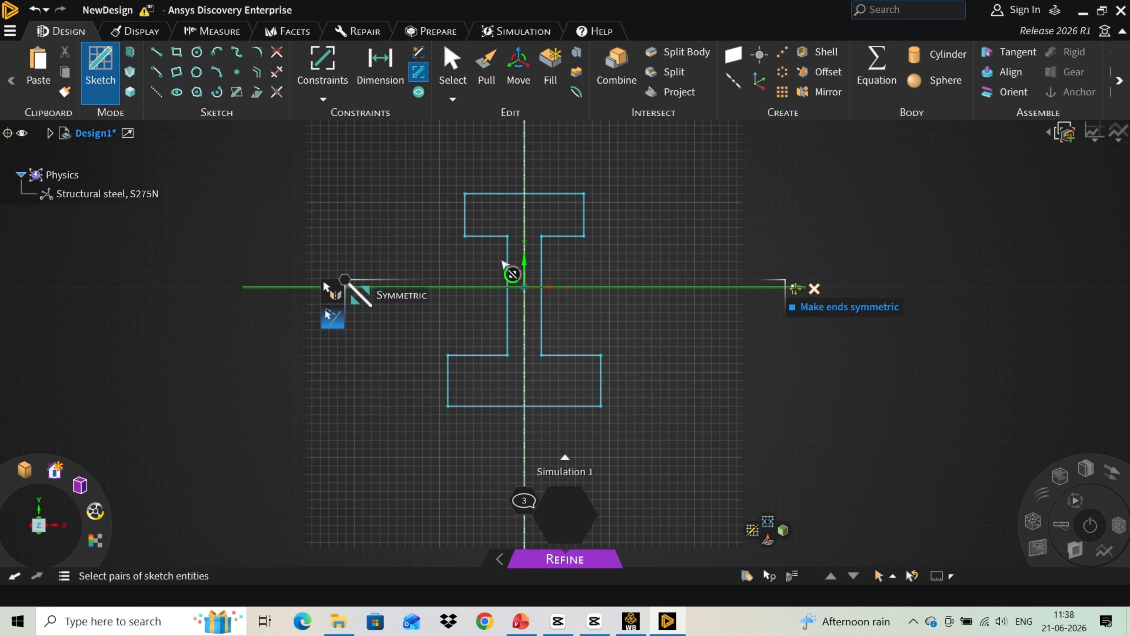
{"action": "left_click", "coordinate": [488, 237]}
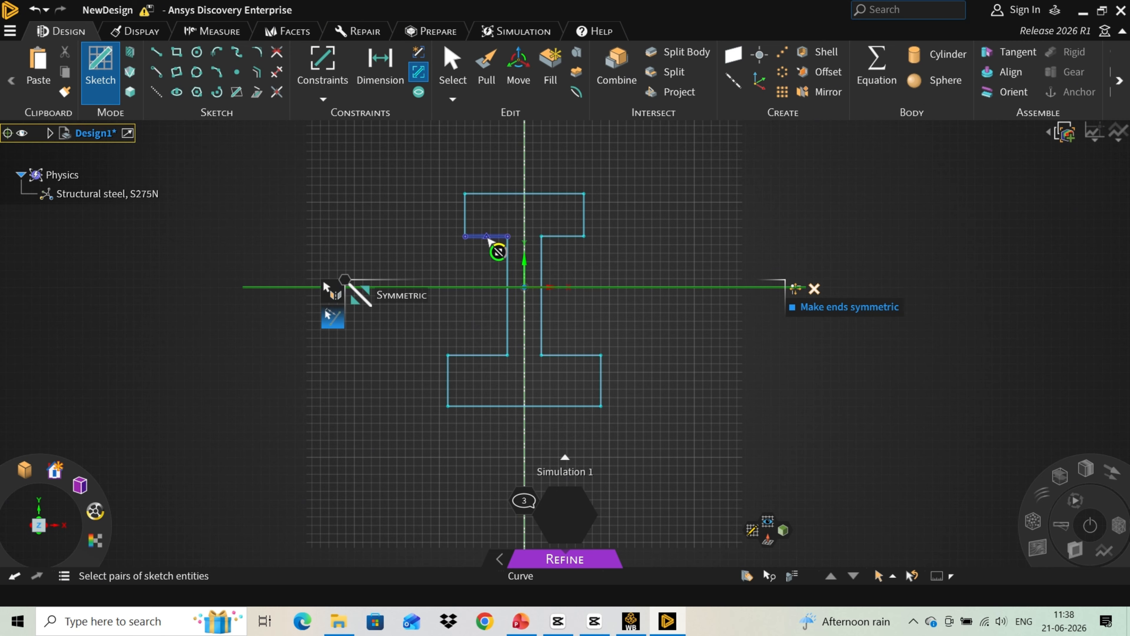
{"action": "left_click", "coordinate": [488, 357]}
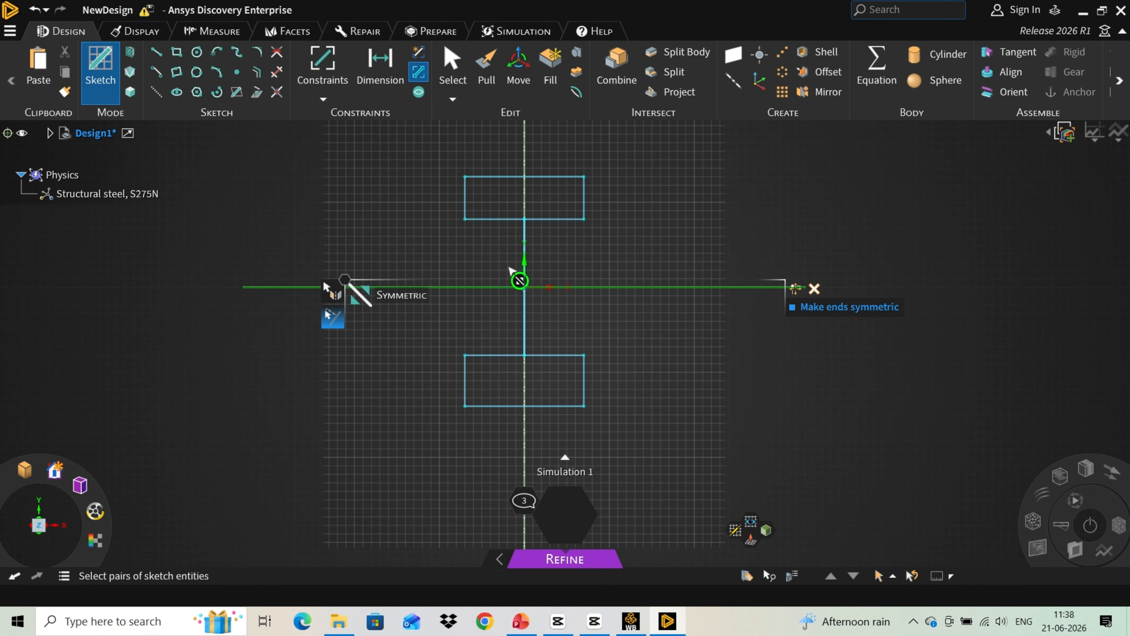
{"action": "key", "text": "ctrl+z"}
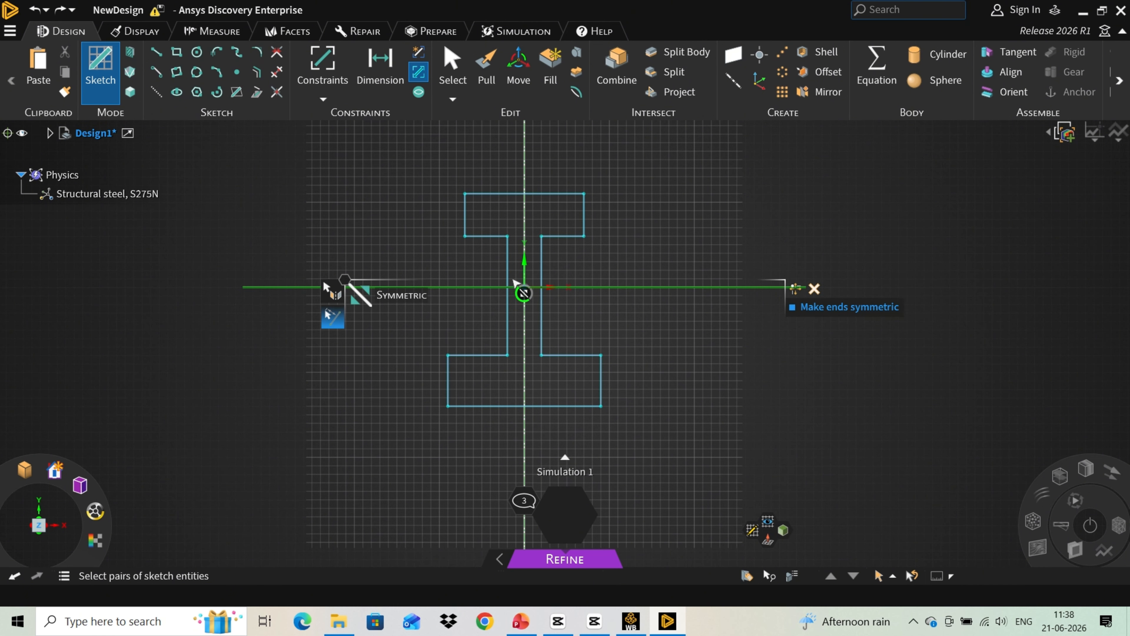
Step: Try to make the profile's top and bottom edges symmetric about the horizontal axis
{"action": "left_click", "coordinate": [502, 195]}
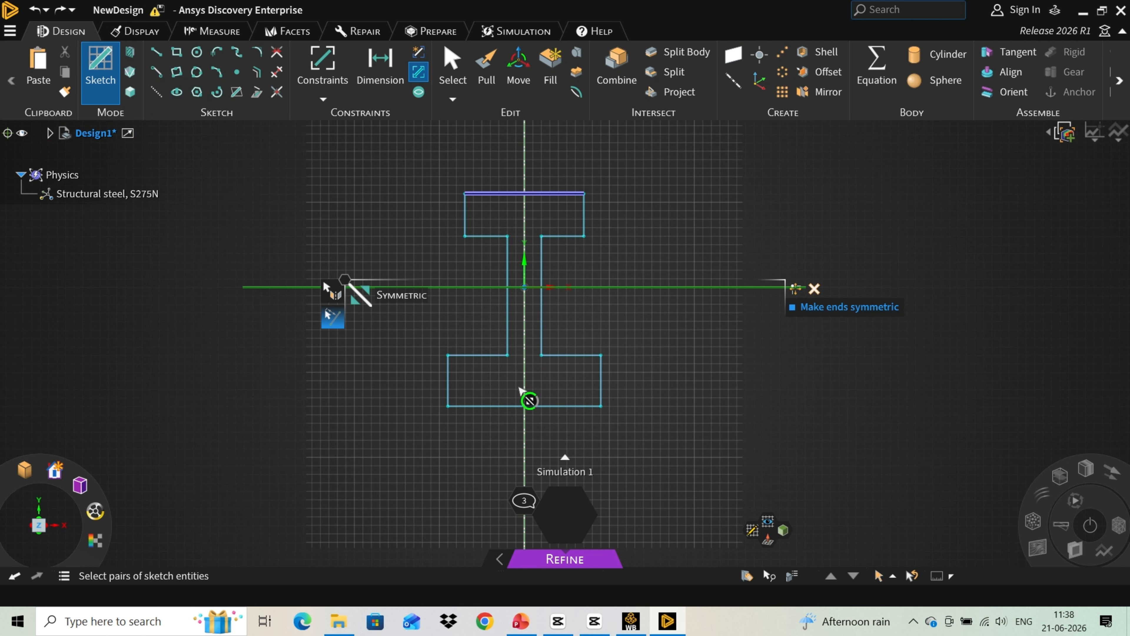
{"action": "left_click", "coordinate": [513, 408]}
{"action": "key", "text": "ctrl+z"}
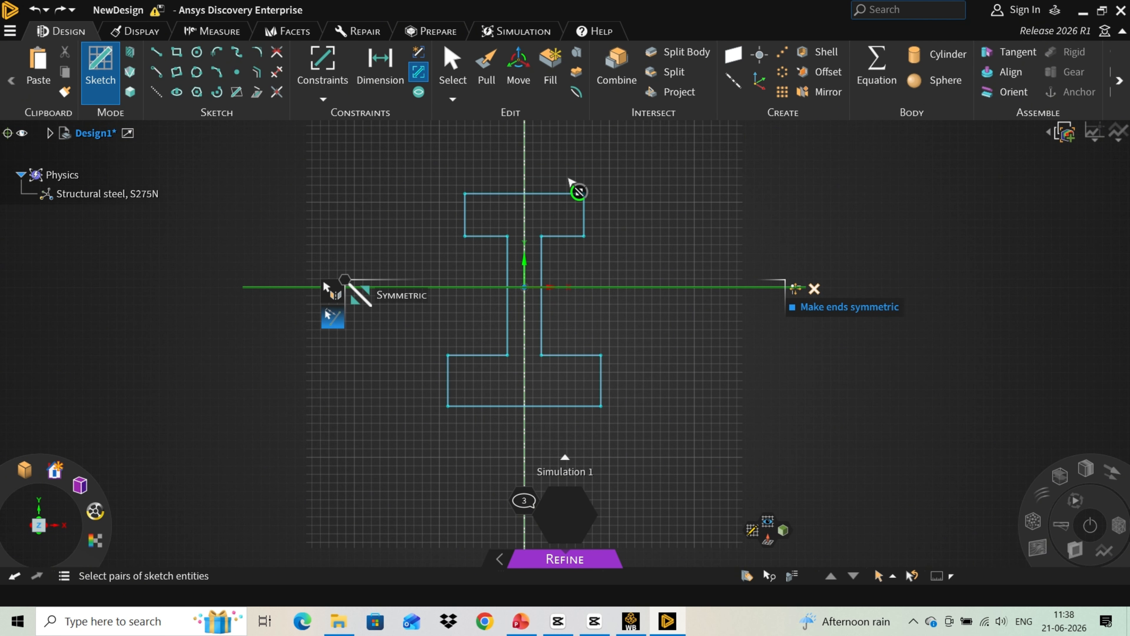
Step: Dimension the web thickness between its two vertical sides and set it to 10 mm
{"action": "left_click", "coordinate": [376, 85]}
{"action": "left_click", "coordinate": [508, 323]}
{"action": "left_click", "coordinate": [541, 324]}
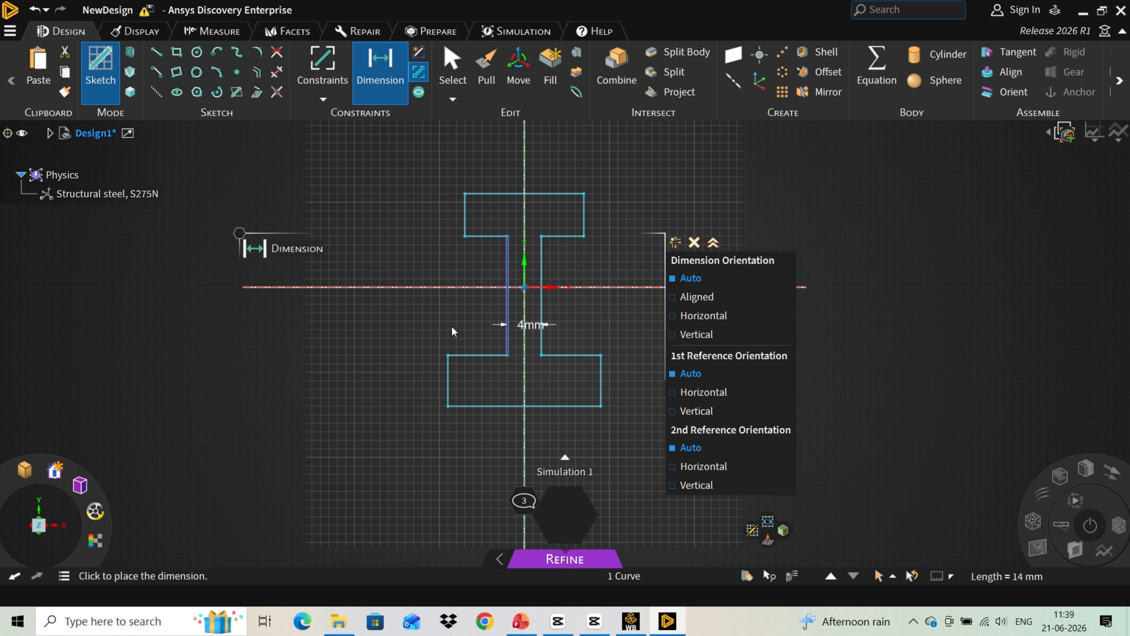
{"action": "left_click", "coordinate": [365, 315]}
{"action": "type", "text": "10"}
{"action": "key", "text": "Return"}
Step: Dimension the thickness of the lower flange and set it to 10 mm
{"action": "left_click", "coordinate": [449, 355]}
{"action": "left_click", "coordinate": [449, 406]}
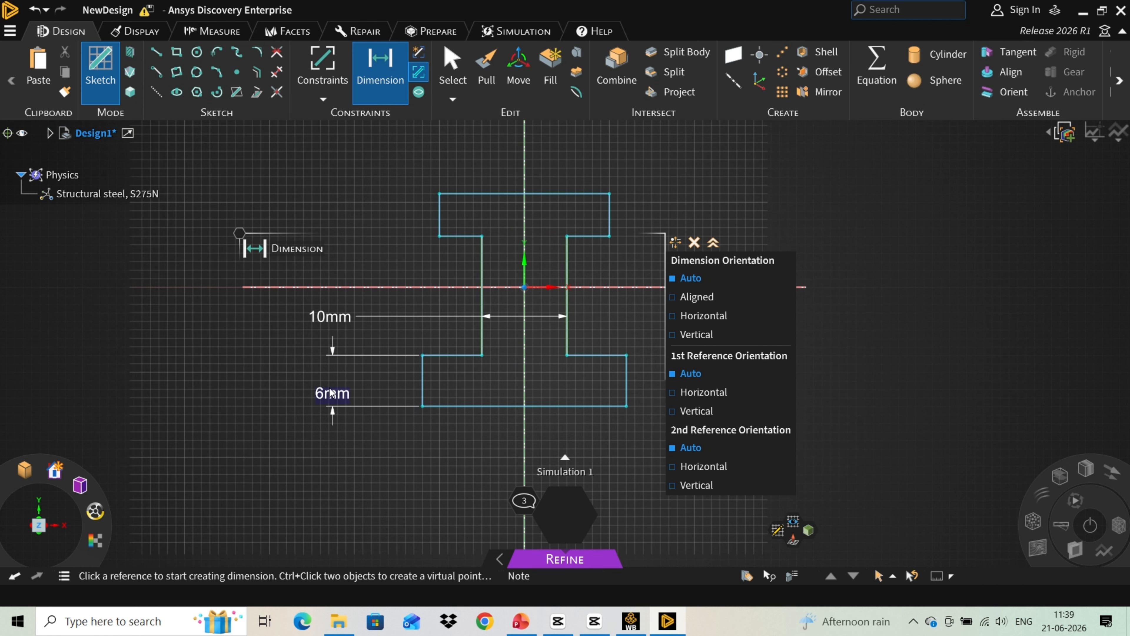
{"action": "left_click", "coordinate": [333, 394]}
{"action": "type", "text": "10"}
{"action": "key", "text": "Return"}
Step: Dimension the width of the lower flange along its bottom edge and set it to 100 mm
{"action": "left_click", "coordinate": [535, 392]}
{"action": "left_click", "coordinate": [462, 434]}
{"action": "type", "text": "100"}
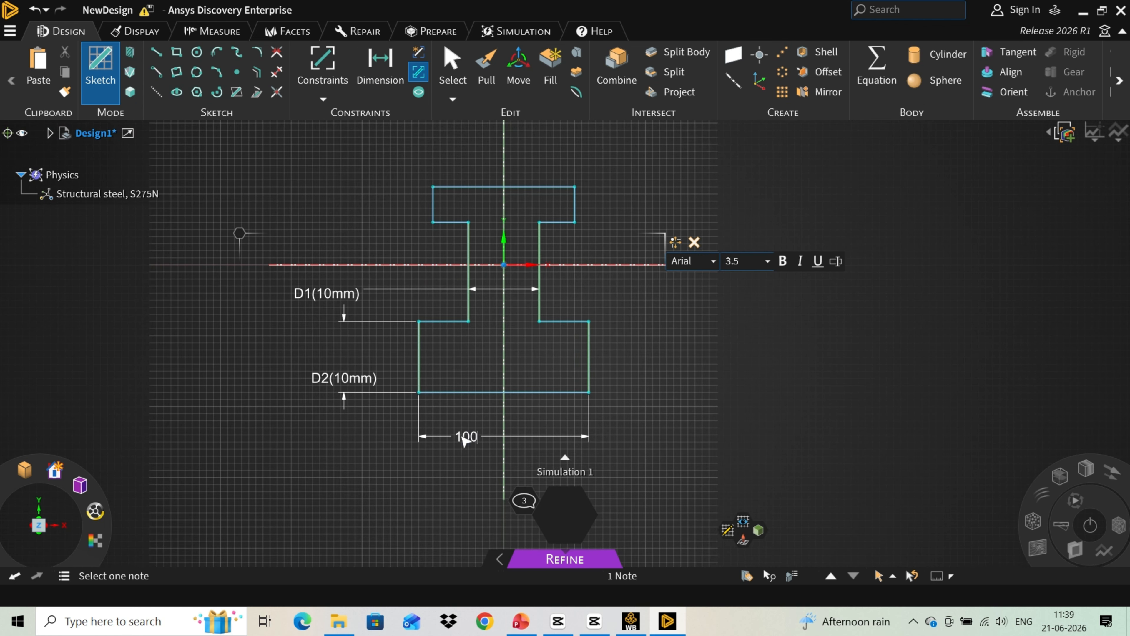
{"action": "key", "text": "Return"}
Step: Dimension the overall profile height from the bottom edge to the top edge and set it to 200 mm
{"action": "left_click", "coordinate": [523, 392]}
{"action": "left_click", "coordinate": [540, 194]}
{"action": "left_click", "coordinate": [546, 187]}
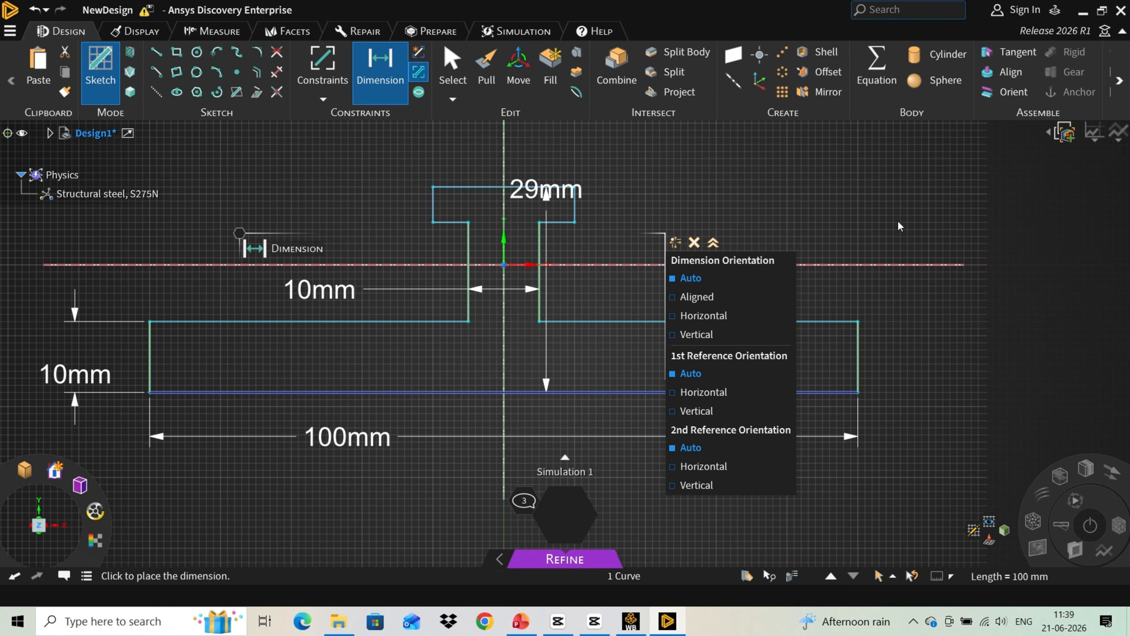
{"action": "left_click", "coordinate": [924, 233]}
{"action": "type", "text": "200"}
{"action": "key", "text": "Return"}
Step: Apply an Equal Length constraint between the lower flange's bottom edge and the upper flange's top edge
{"action": "left_click", "coordinate": [323, 99]}
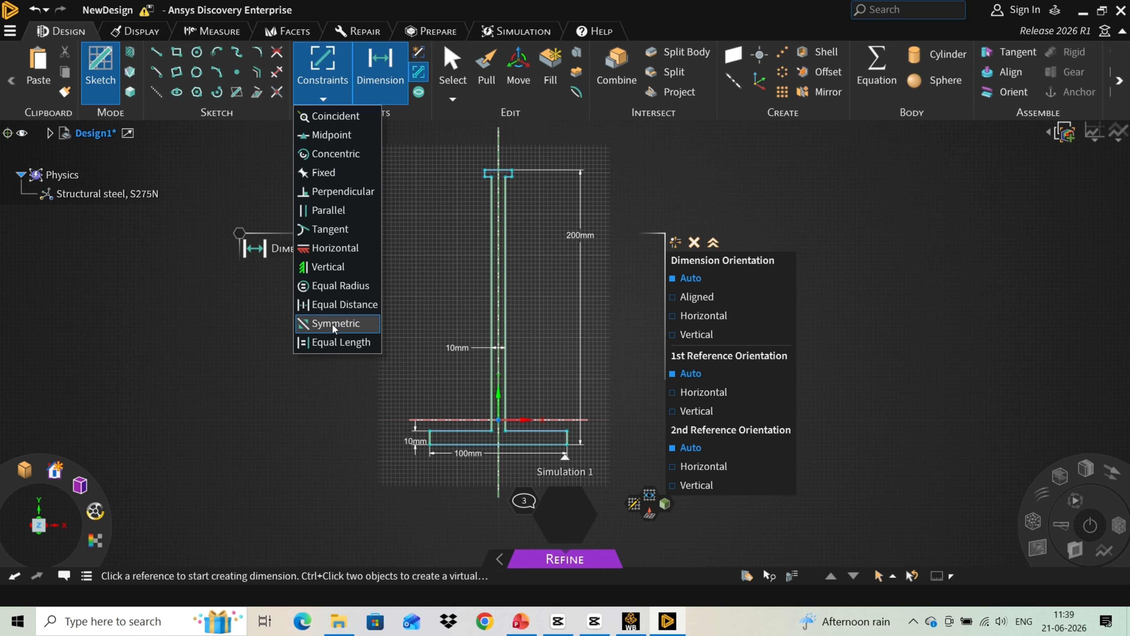
{"action": "left_click", "coordinate": [334, 342]}
{"action": "left_click", "coordinate": [485, 443]}
{"action": "scroll", "coordinate": [479, 231], "scroll_direction": "up", "scroll_amount": 6}
{"action": "left_click", "coordinate": [479, 230]}
{"action": "scroll", "coordinate": [479, 230], "scroll_direction": "down", "scroll_amount": 6}
Step: Apply an Equal Length constraint between the end edges of the lower and upper flanges
{"action": "scroll", "coordinate": [458, 444], "scroll_direction": "up", "scroll_amount": 3}
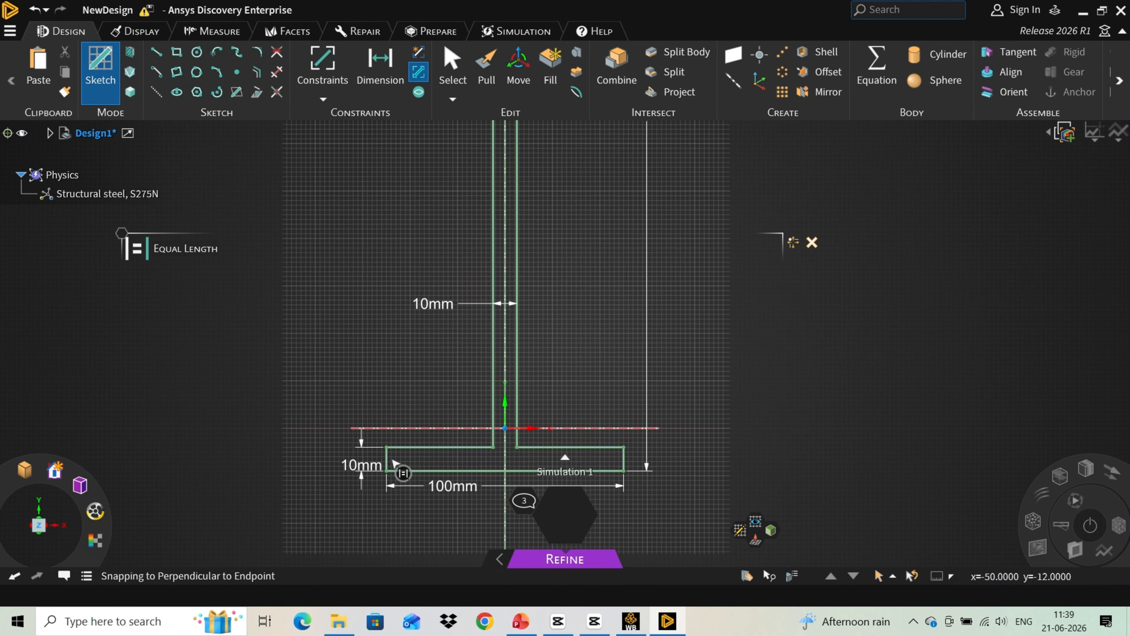
{"action": "left_click", "coordinate": [388, 459]}
{"action": "scroll", "coordinate": [398, 472], "scroll_direction": "down", "scroll_amount": 3}
{"action": "scroll", "coordinate": [358, 232], "scroll_direction": "up", "scroll_amount": 6}
{"action": "left_click", "coordinate": [516, 225]}
{"action": "scroll", "coordinate": [408, 227], "scroll_direction": "down", "scroll_amount": 6}
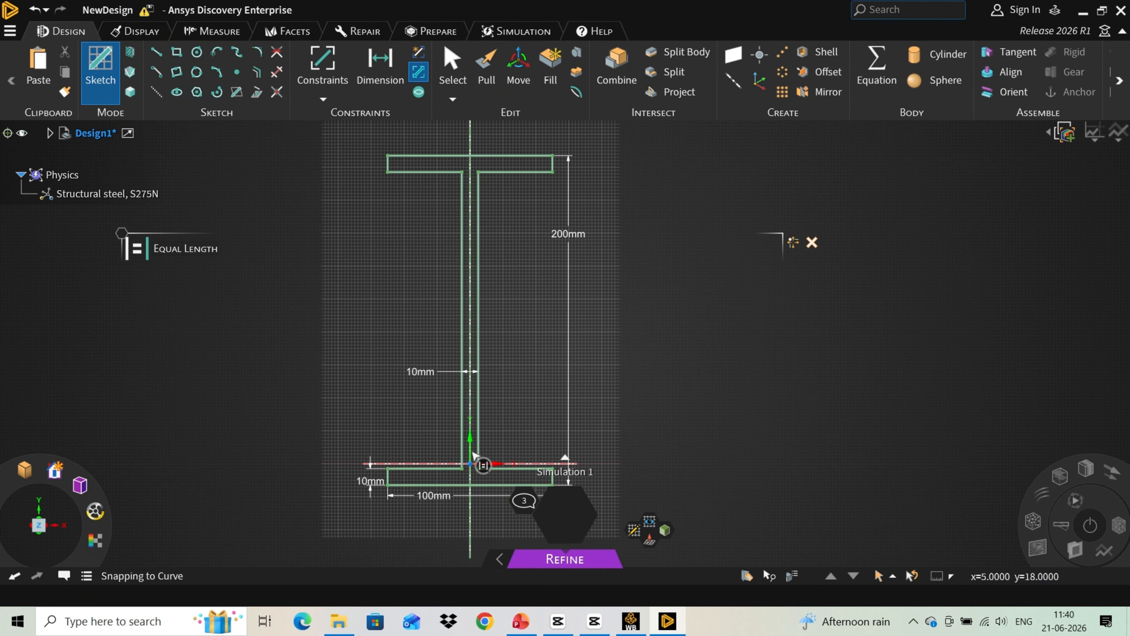
Step: Make the profile's top and bottom edges symmetric about the horizontal axis
{"action": "left_click", "coordinate": [323, 99]}
{"action": "left_click", "coordinate": [335, 322]}
{"action": "scroll", "coordinate": [391, 455], "scroll_direction": "up", "scroll_amount": 3}
{"action": "left_click", "coordinate": [407, 471]}
{"action": "left_click", "coordinate": [446, 481]}
{"action": "scroll", "coordinate": [446, 481], "scroll_direction": "down", "scroll_amount": 5}
{"action": "scroll", "coordinate": [463, 276], "scroll_direction": "up", "scroll_amount": 3}
{"action": "left_click", "coordinate": [418, 288]}
{"action": "scroll", "coordinate": [420, 291], "scroll_direction": "down", "scroll_amount": 5}
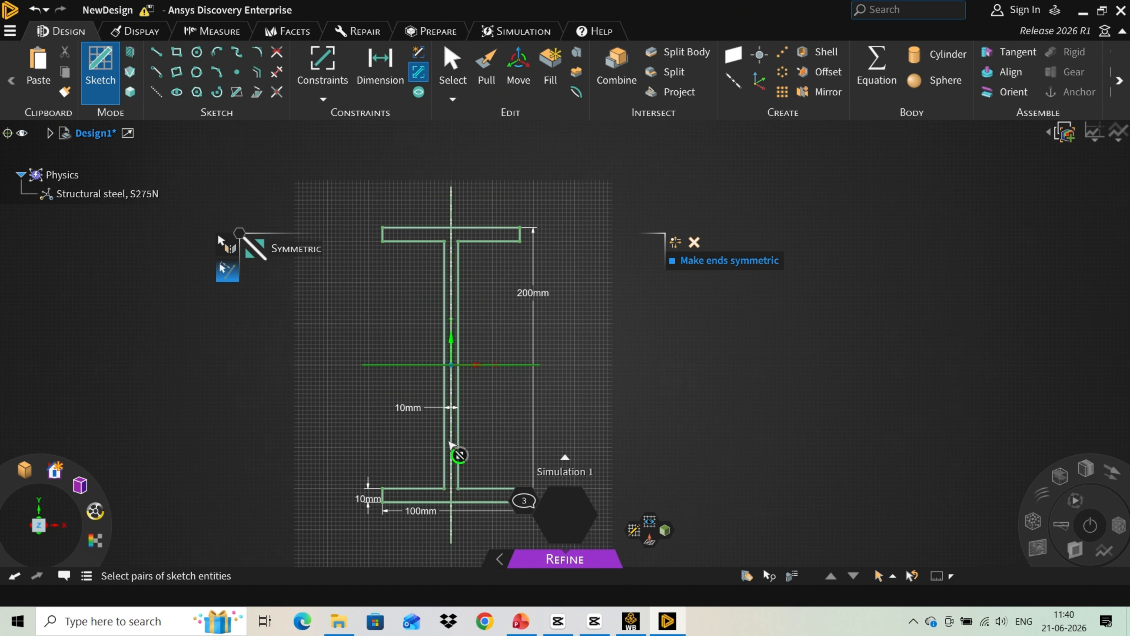
{"action": "scroll", "coordinate": [407, 427], "scroll_direction": "up", "scroll_amount": 3}
{"action": "scroll", "coordinate": [396, 423], "scroll_direction": "down", "scroll_amount": 2}
Step: Pull the I-profile face into a solid beam 3000 mm long
{"action": "left_click", "coordinate": [486, 67]}
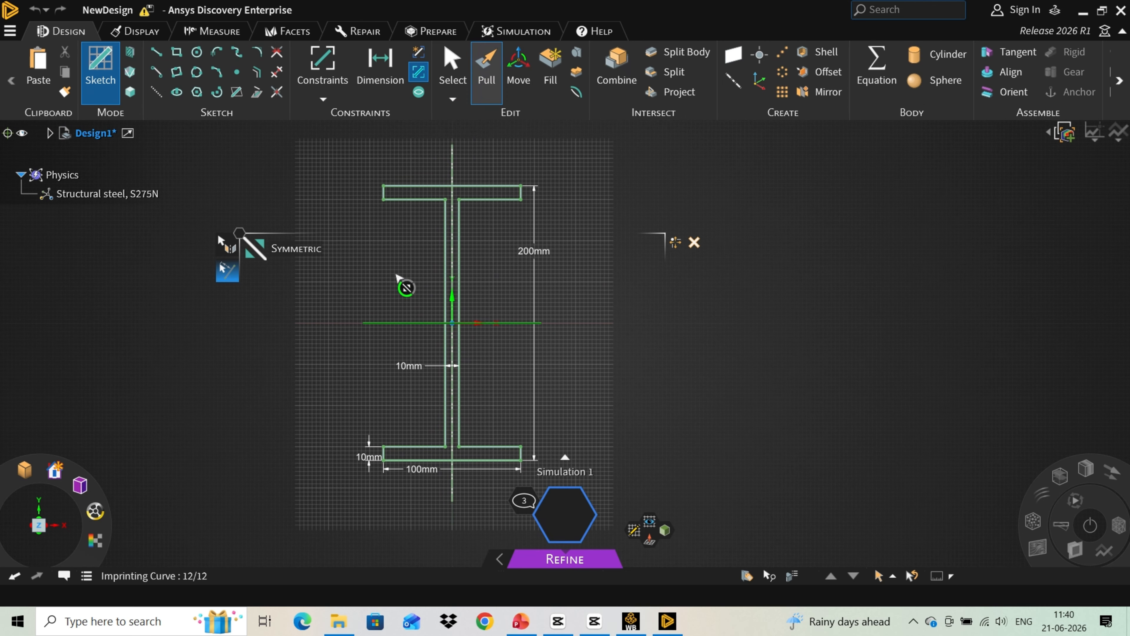
{"action": "middle_click_drag", "start_coordinate": [398, 276], "coordinate": [434, 289]}
{"action": "left_click", "coordinate": [470, 218]}
{"action": "left_click", "coordinate": [473, 222]}
{"action": "scroll", "coordinate": [422, 229], "scroll_direction": "down", "scroll_amount": 4}
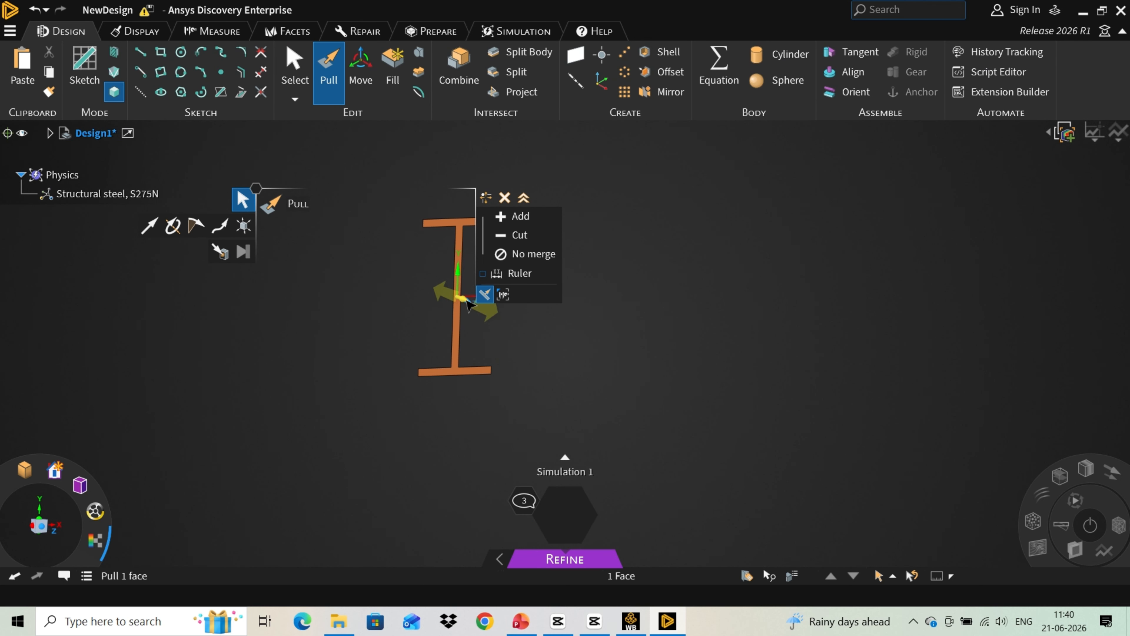
{"action": "left_click_drag", "start_coordinate": [566, 338], "coordinate": [642, 364]}
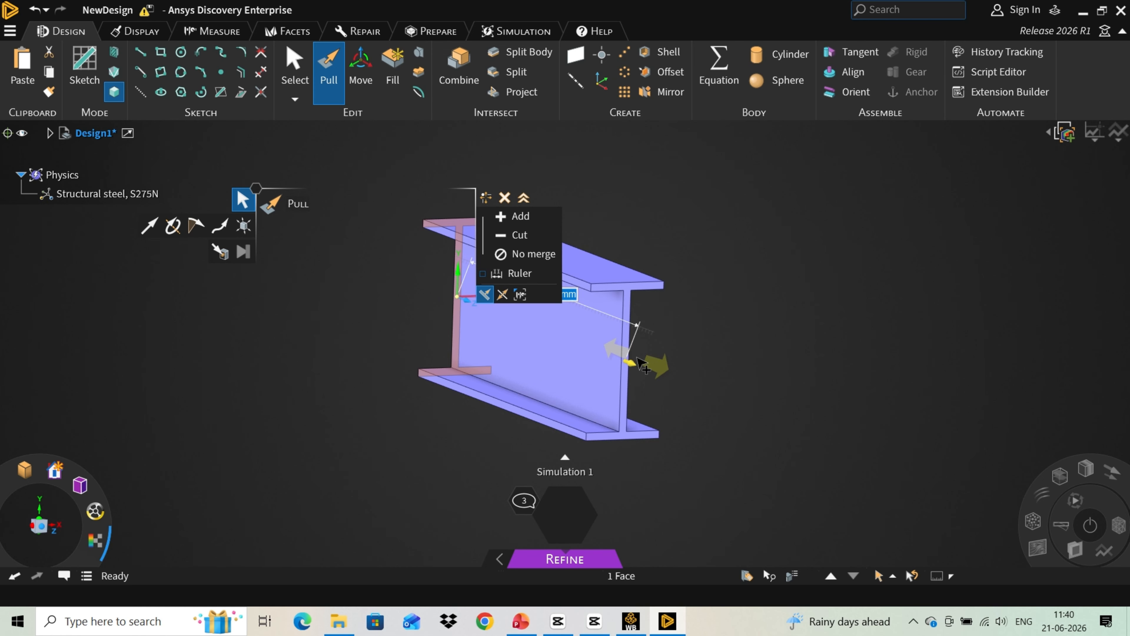
{"action": "type", "text": "3000"}
{"action": "key", "text": "Return"}
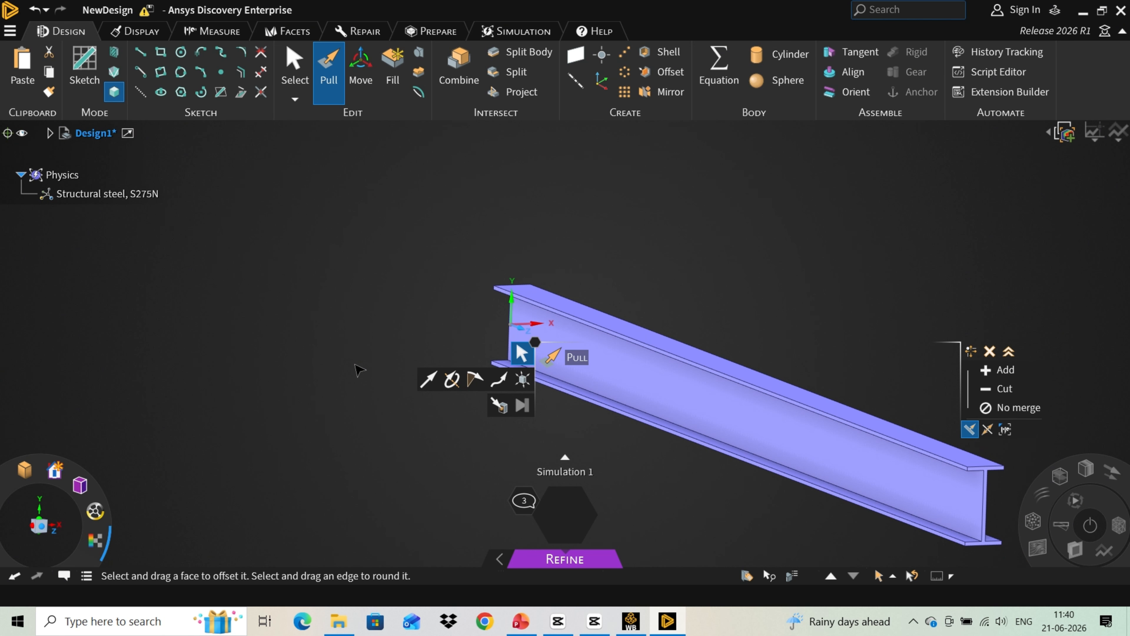
{"action": "key", "text": "Escape"}
Step: Exit Discovery and return to the Workbench project with the finished beam geometry
{"action": "scroll", "coordinate": [336, 356], "scroll_direction": "down", "scroll_amount": 3}
{"action": "scroll", "coordinate": [412, 403], "scroll_direction": "up", "scroll_amount": 1}
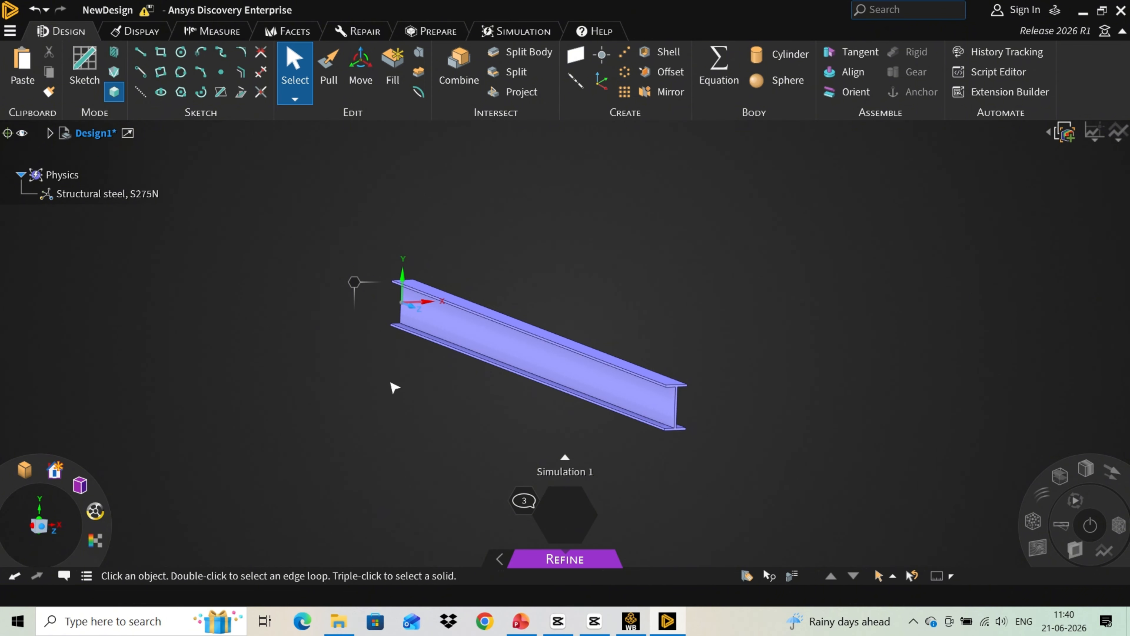
{"action": "scroll", "coordinate": [458, 371], "scroll_direction": "down", "scroll_amount": 1}
{"action": "scroll", "coordinate": [472, 413], "scroll_direction": "up", "scroll_amount": 1}
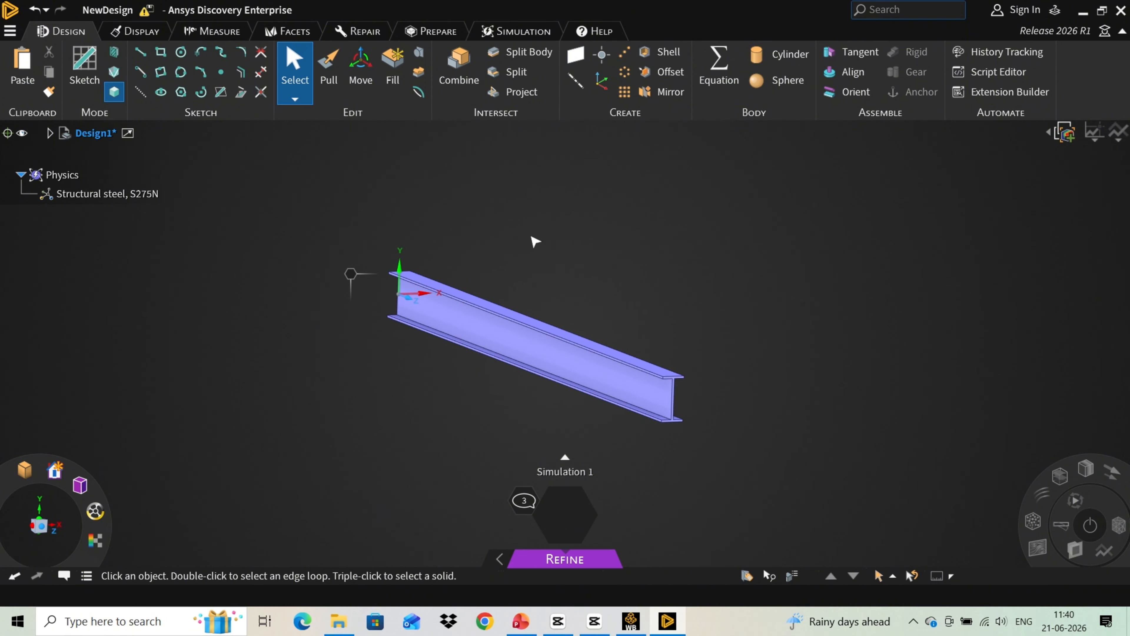
{"action": "left_click", "coordinate": [18, 38]}
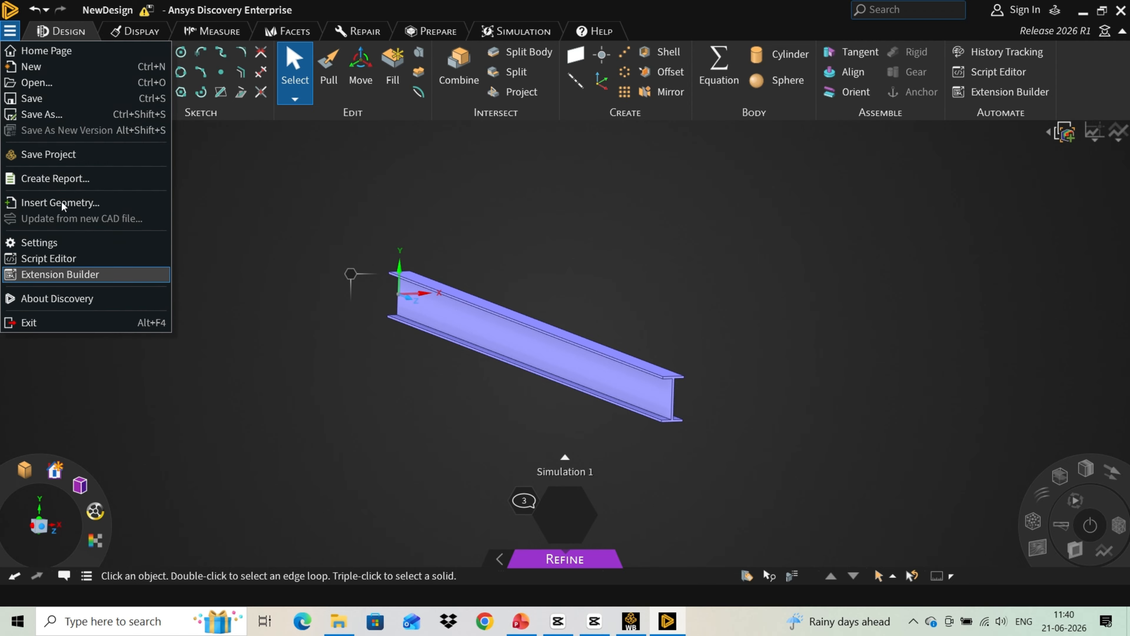
{"action": "left_click", "coordinate": [62, 324]}
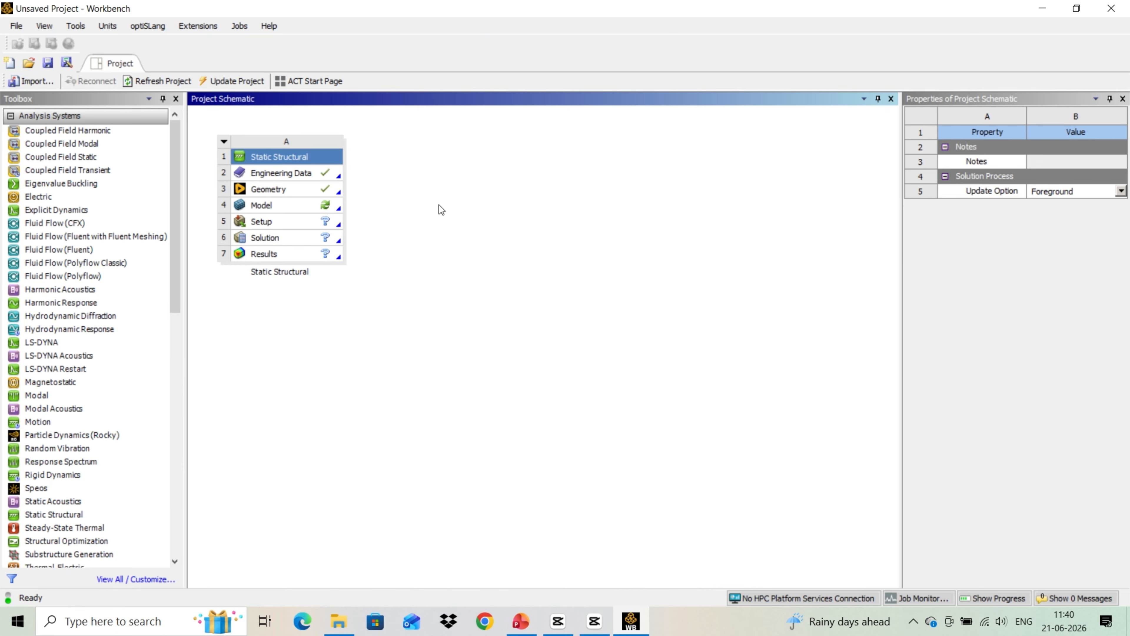
Step: Open the Static Structural system's Model cell for editing in Mechanical
{"action": "left_click", "coordinate": [262, 205]}
{"action": "right_click", "coordinate": [263, 205]}
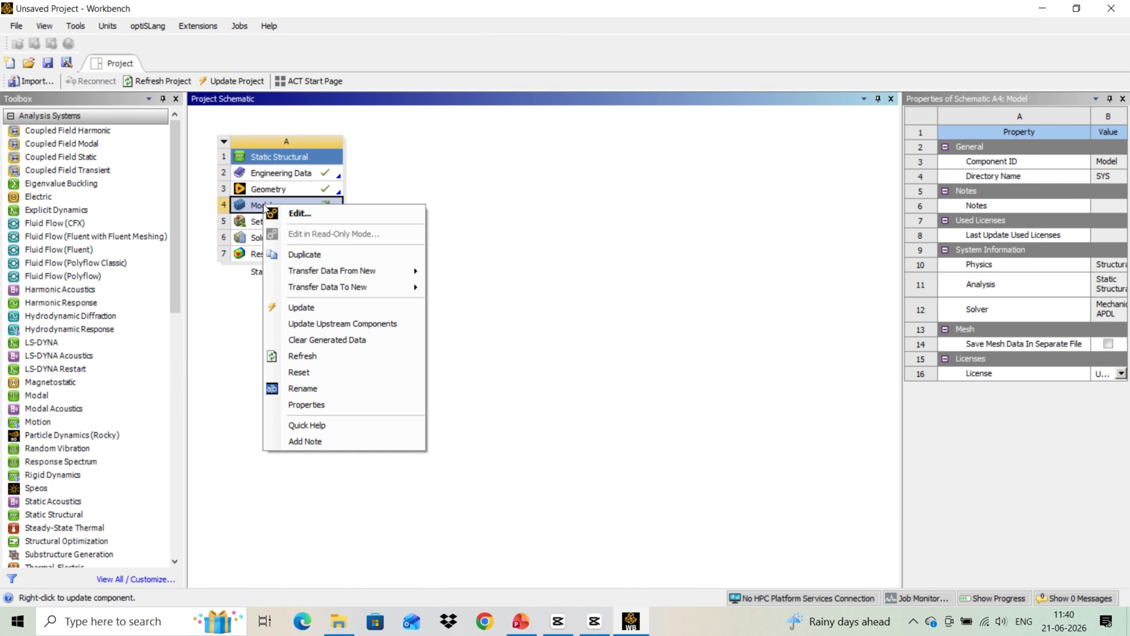
{"action": "left_click", "coordinate": [297, 213]}
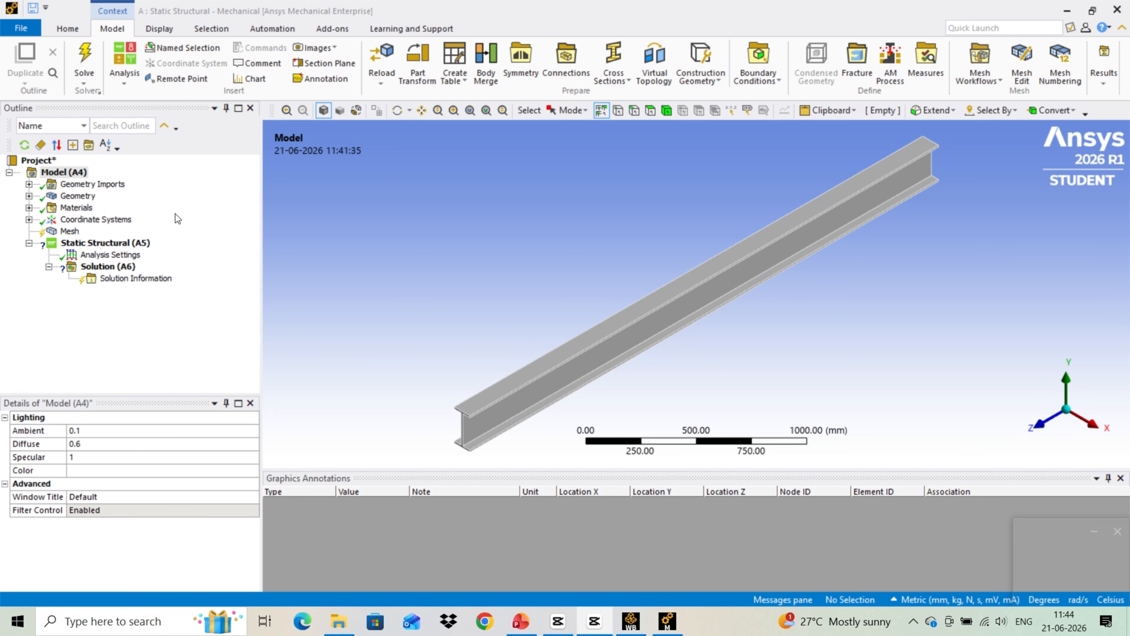
Step: Check the material assignment and definition of the imported solid body
{"action": "left_click", "coordinate": [29, 196]}
{"action": "left_click", "coordinate": [96, 208]}
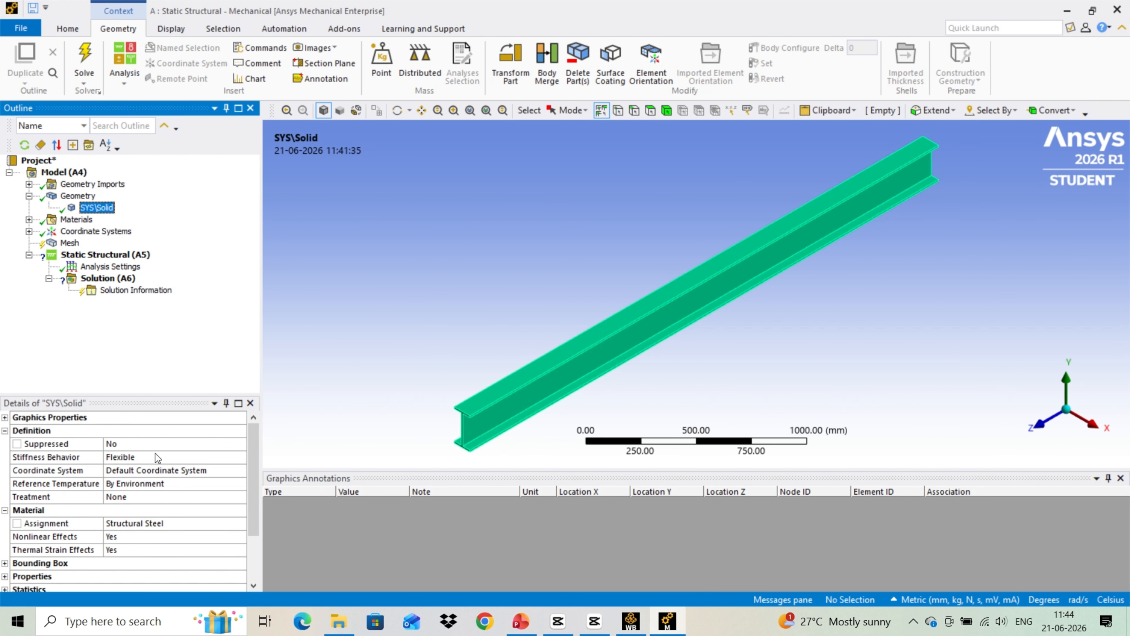
{"action": "left_click", "coordinate": [29, 196]}
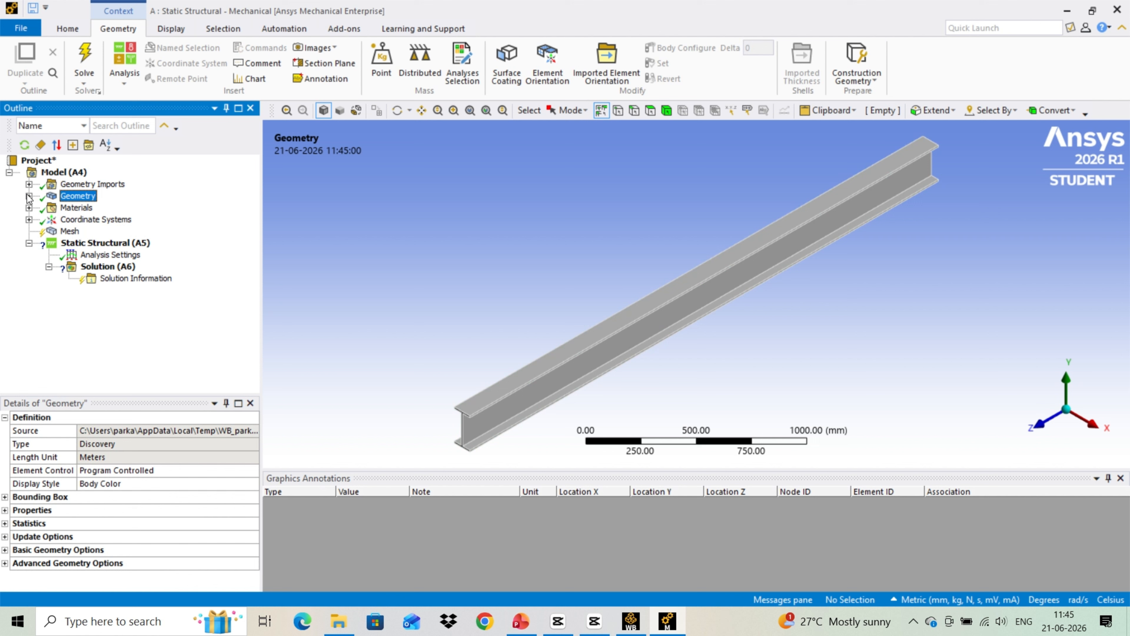
Step: Insert a mesh method and scope it to the beam body
{"action": "left_click", "coordinate": [67, 232]}
{"action": "middle_click_drag", "start_coordinate": [648, 298], "coordinate": [650, 410]}
{"action": "scroll", "coordinate": [486, 402], "scroll_direction": "down", "scroll_amount": 1}
{"action": "scroll", "coordinate": [482, 402], "scroll_direction": "up", "scroll_amount": 2}
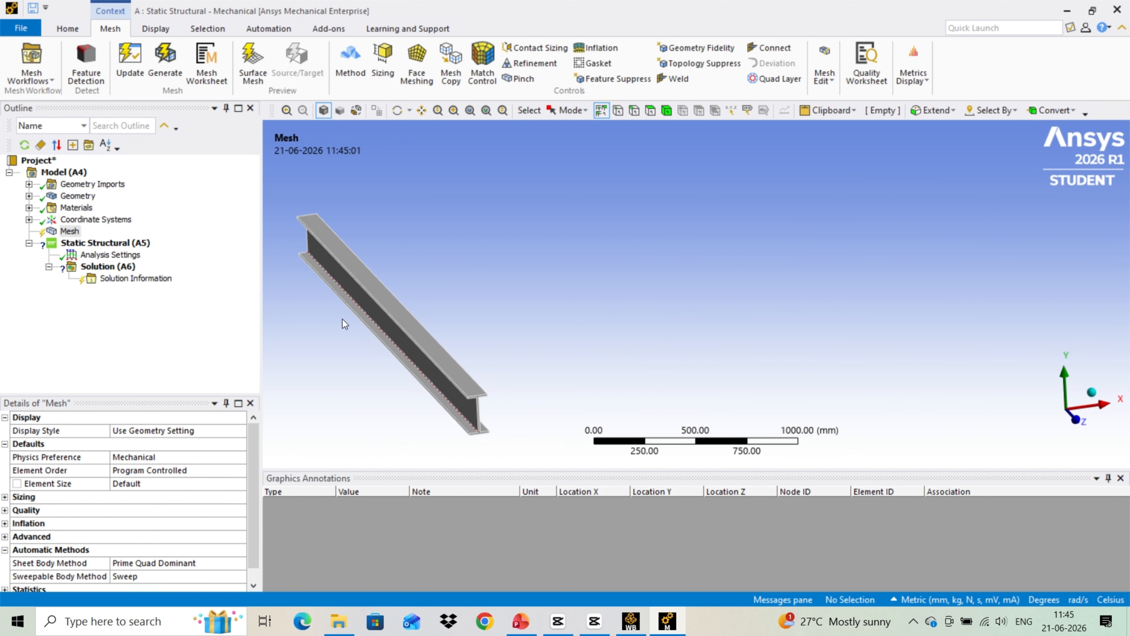
{"action": "left_click", "coordinate": [75, 232]}
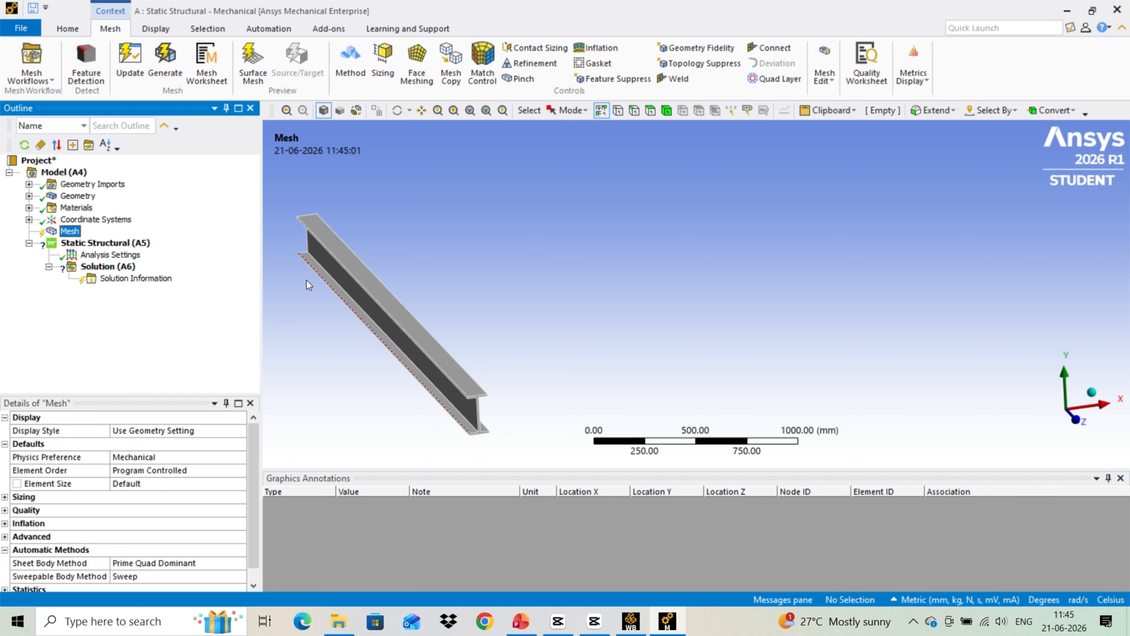
{"action": "right_click", "coordinate": [75, 233]}
{"action": "mouse_move", "coordinate": [134, 239]}
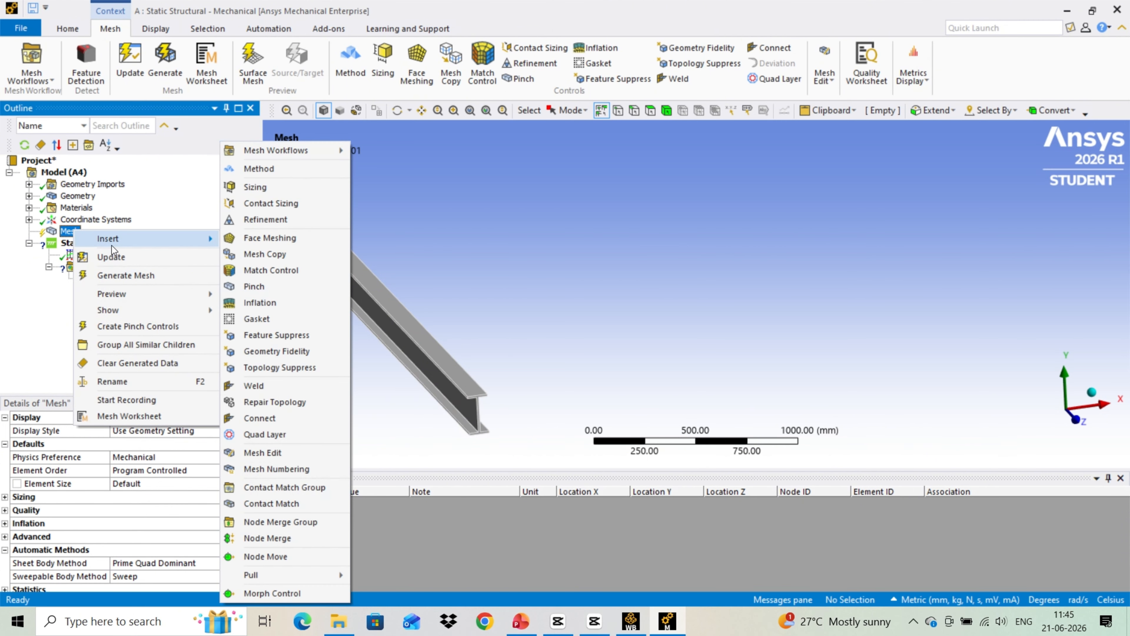
{"action": "left_click", "coordinate": [285, 168]}
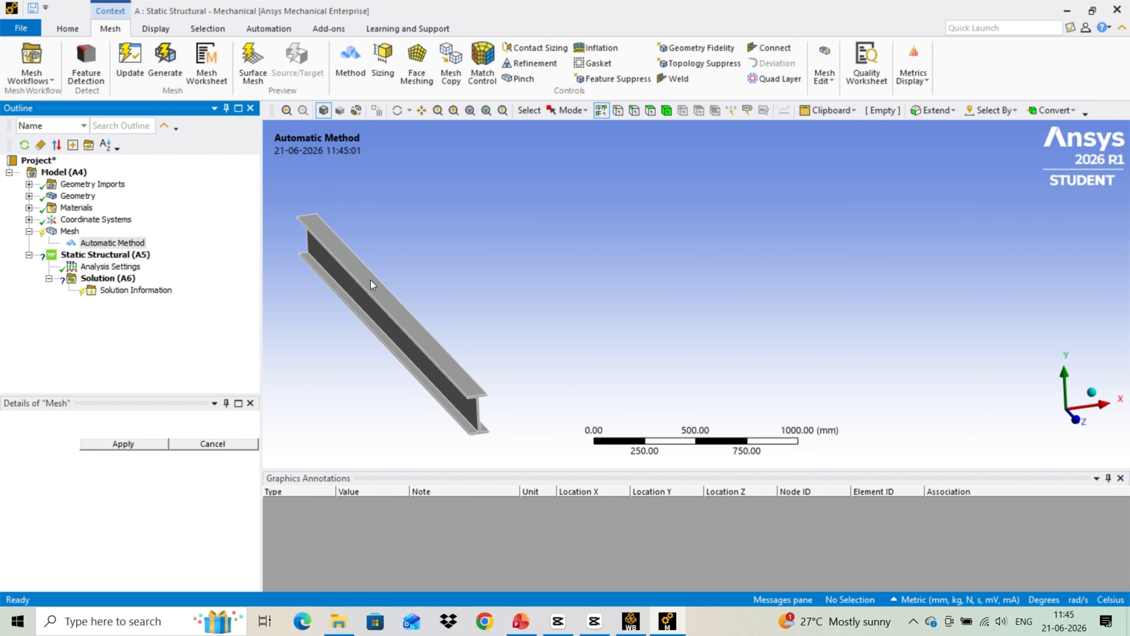
{"action": "left_click", "coordinate": [405, 314]}
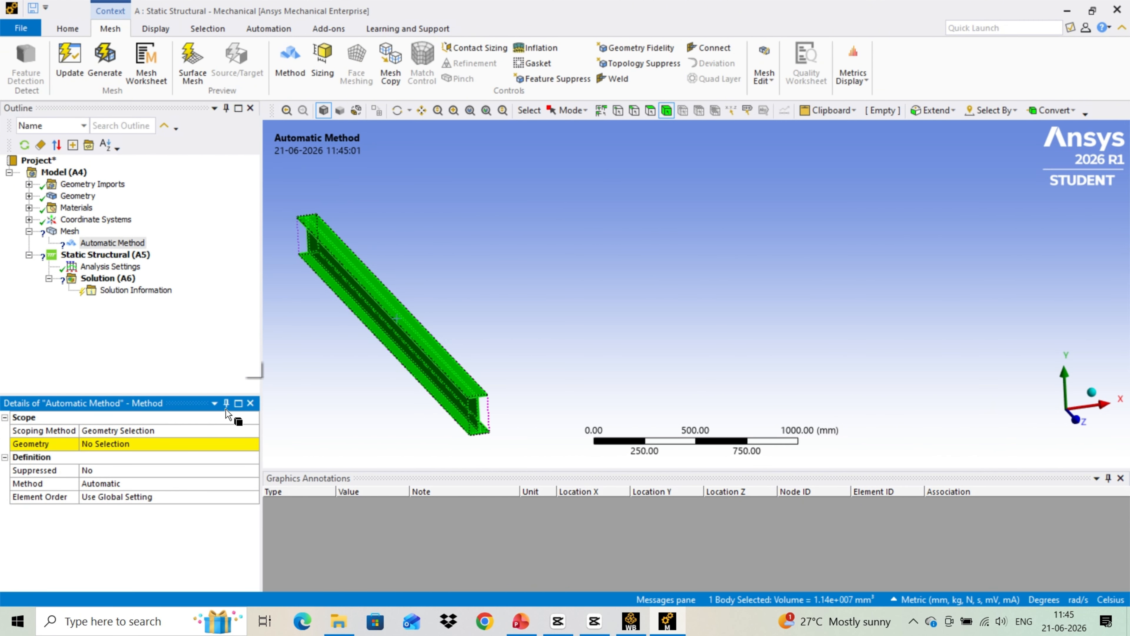
{"action": "left_click", "coordinate": [120, 445]}
{"action": "left_click", "coordinate": [120, 446]}
Step: Change the mesh method to Sweep and set the number of sweep divisions to 50
{"action": "left_click", "coordinate": [135, 482]}
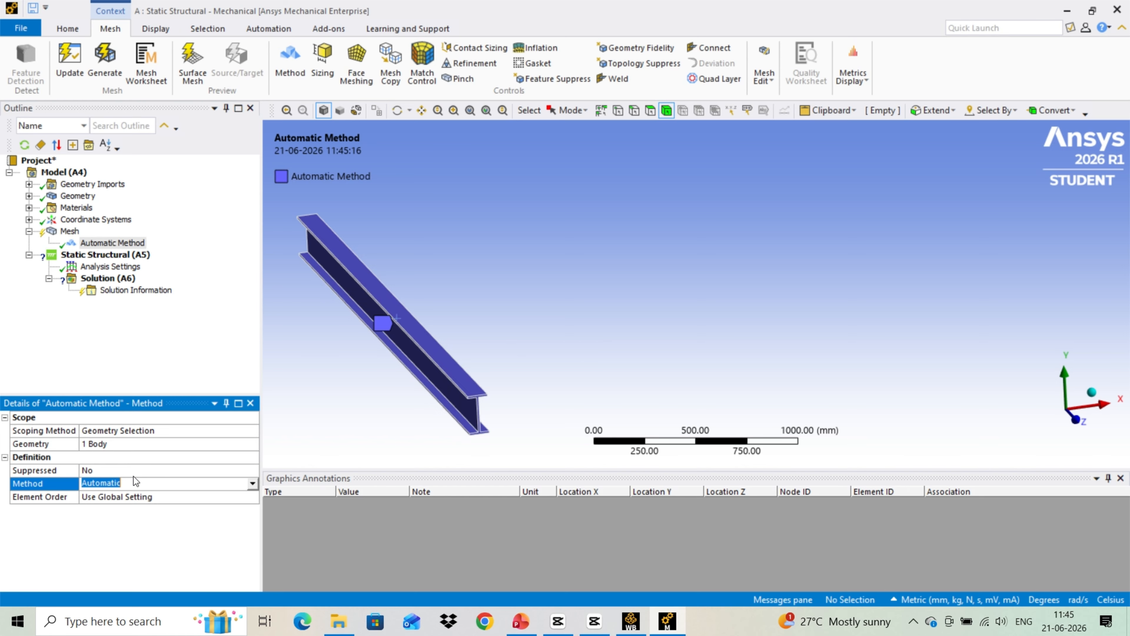
{"action": "left_click", "coordinate": [252, 484]}
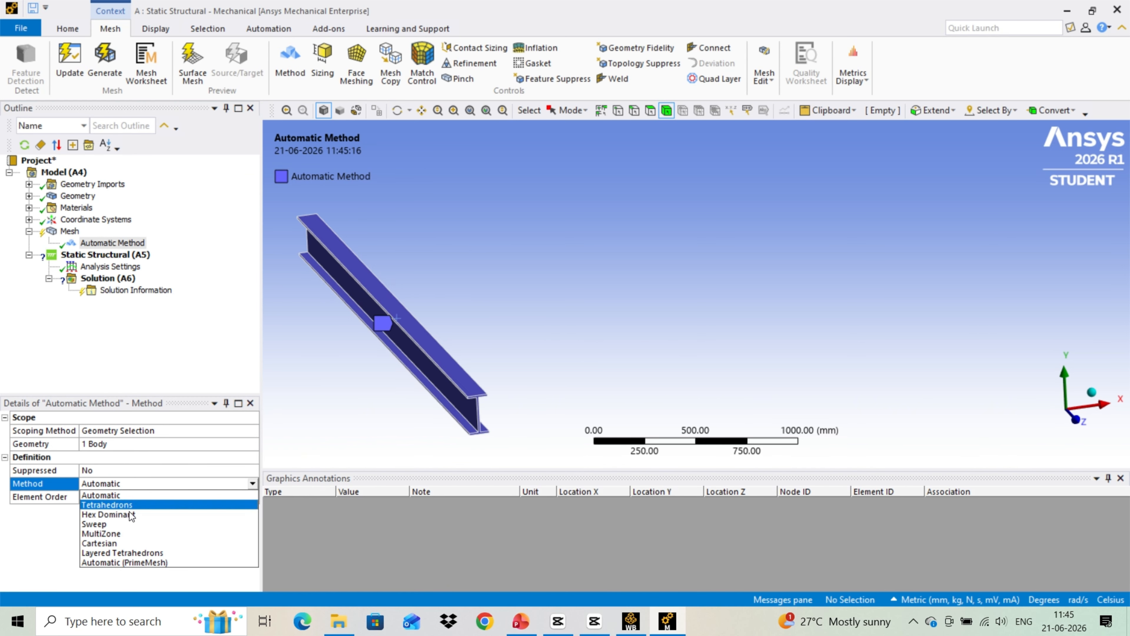
{"action": "left_click", "coordinate": [118, 525]}
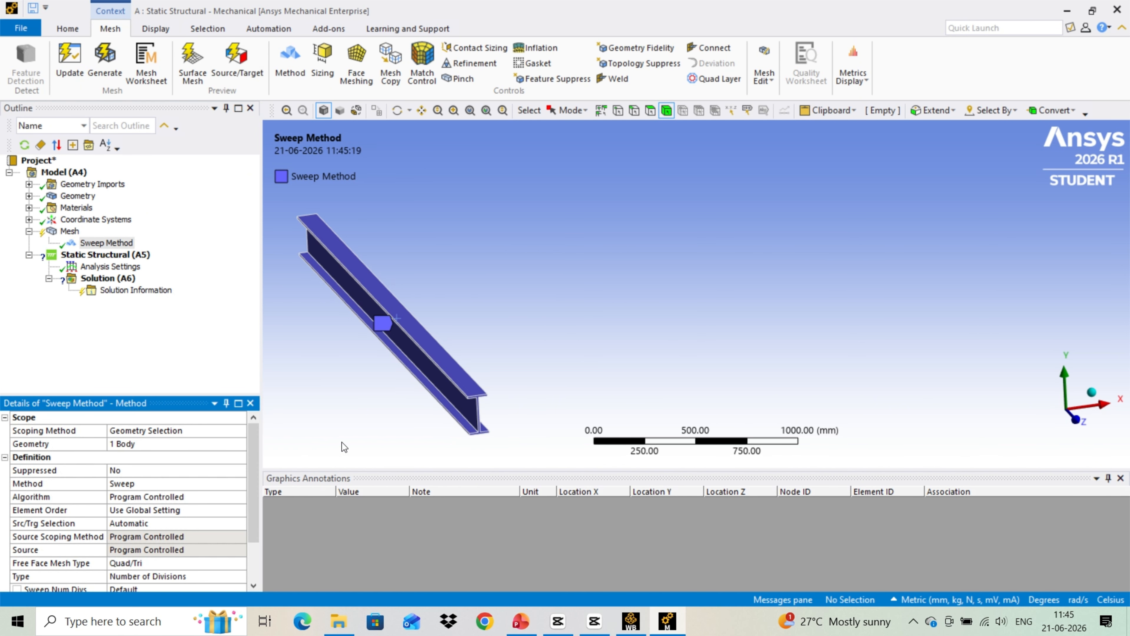
{"action": "scroll", "coordinate": [142, 554], "scroll_direction": "down", "scroll_amount": 1}
{"action": "left_click", "coordinate": [141, 551]}
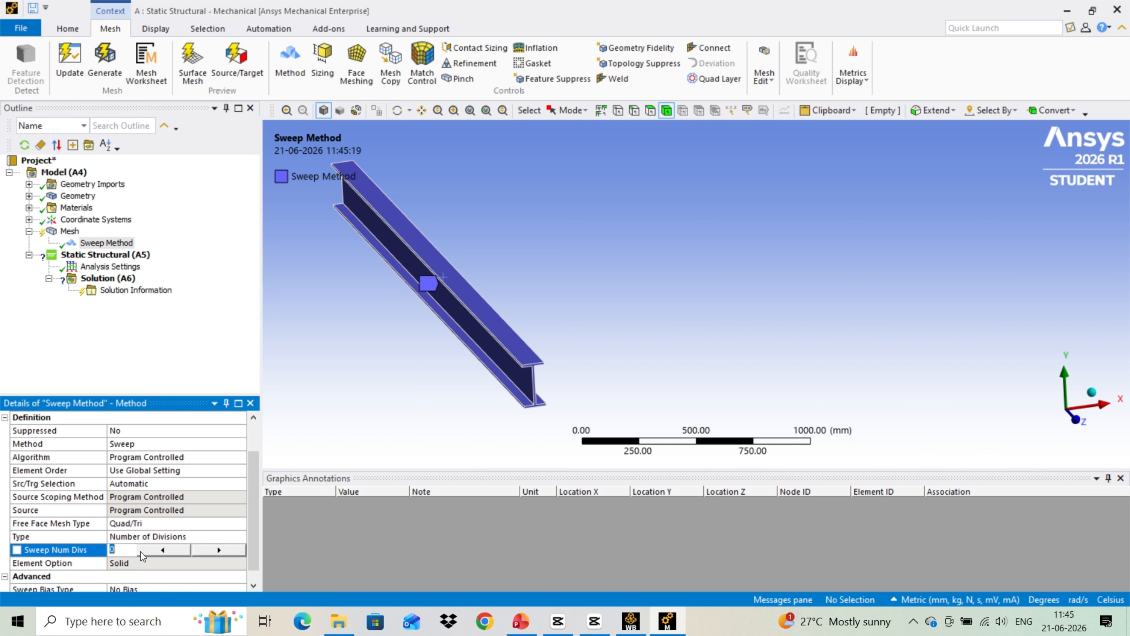
{"action": "type", "text": "1"}
{"action": "type", "text": "0"}
{"action": "key", "text": "Return"}
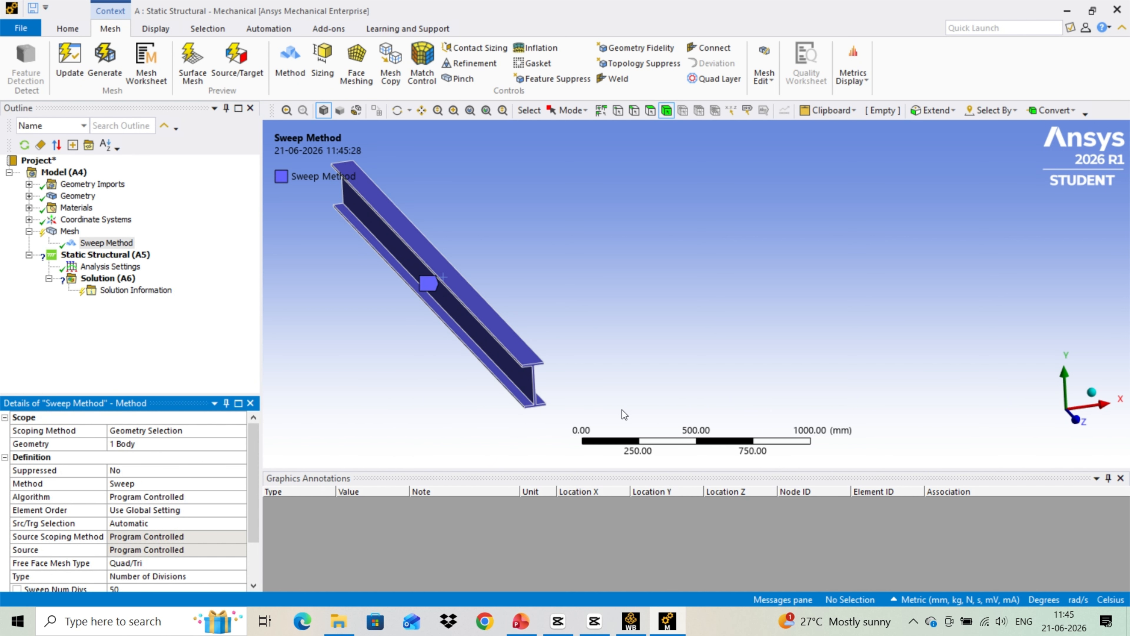
Step: Insert a face sizing on the beam's I-shaped end face with an element size of 5 mm
{"action": "scroll", "coordinate": [622, 410], "scroll_direction": "up", "scroll_amount": 4}
{"action": "middle_click_drag", "start_coordinate": [505, 406], "coordinate": [558, 305], "text": "ctrl"}
{"action": "scroll", "coordinate": [557, 304], "scroll_direction": "up", "scroll_amount": 5}
{"action": "middle_click_drag", "start_coordinate": [481, 297], "coordinate": [566, 301], "text": "ctrl"}
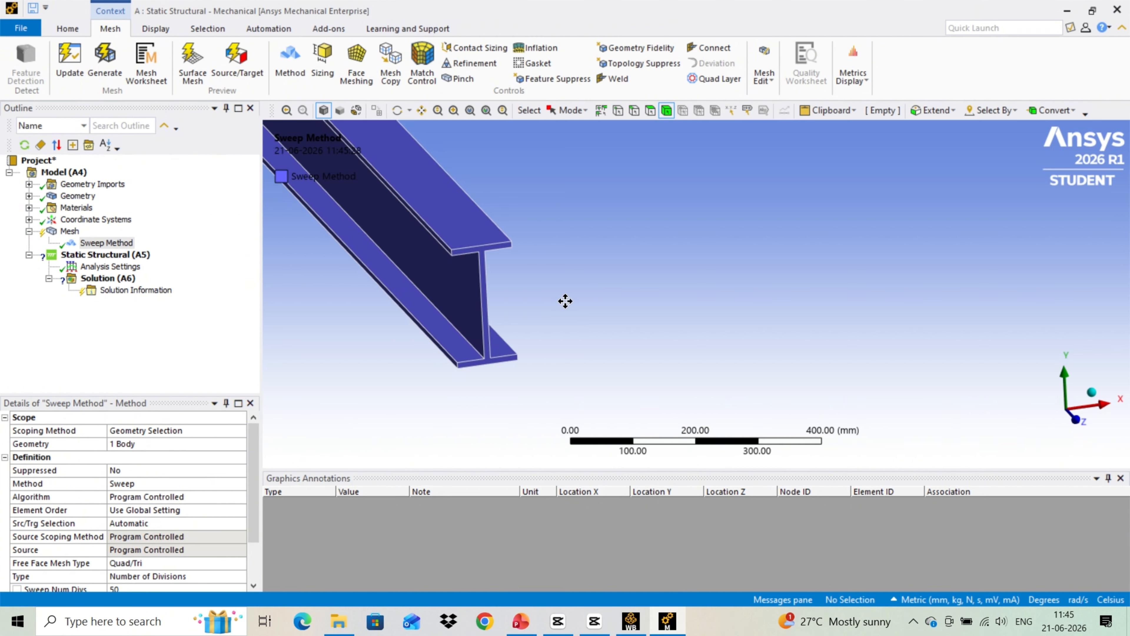
{"action": "scroll", "coordinate": [565, 301], "scroll_direction": "up", "scroll_amount": 2}
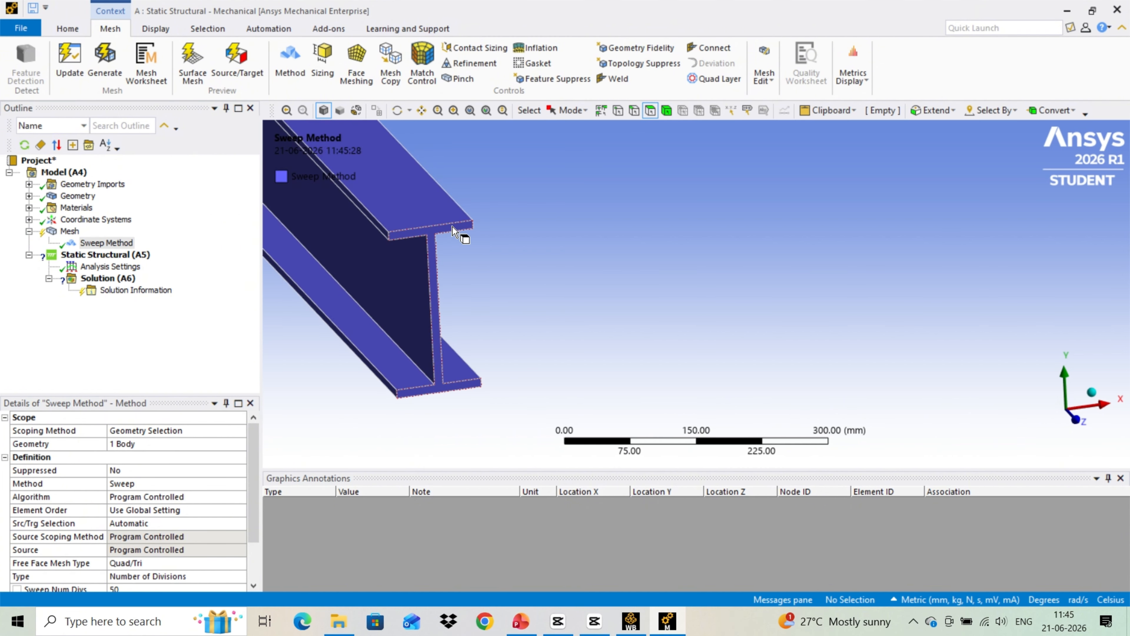
{"action": "left_click", "coordinate": [450, 239]}
{"action": "right_click", "coordinate": [439, 222]}
{"action": "mouse_move", "coordinate": [487, 239]}
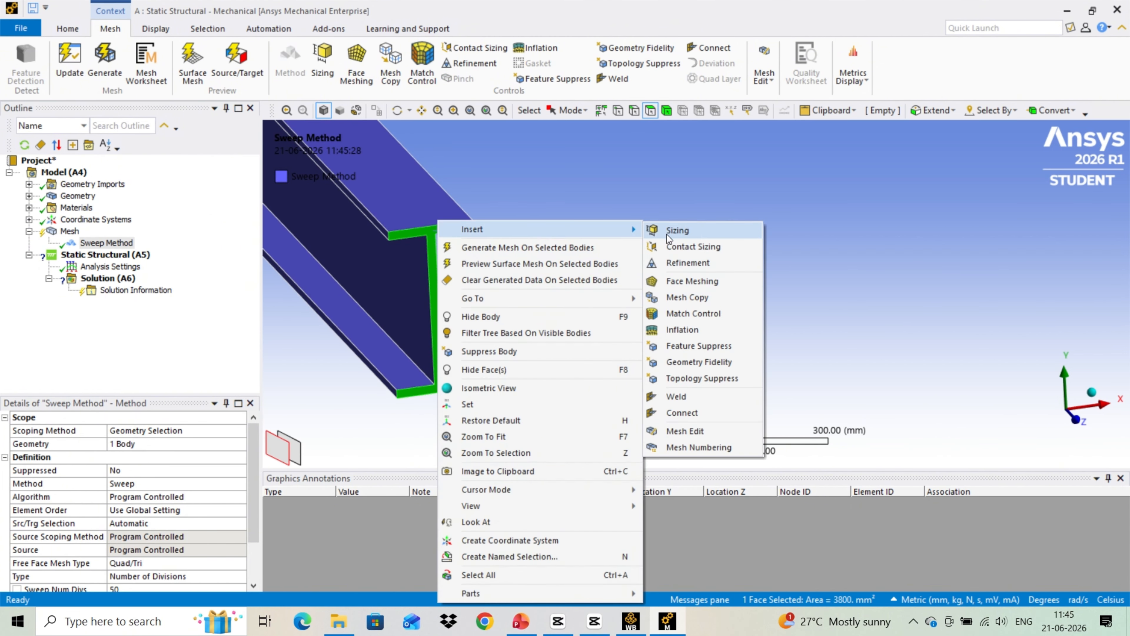
{"action": "left_click", "coordinate": [672, 248]}
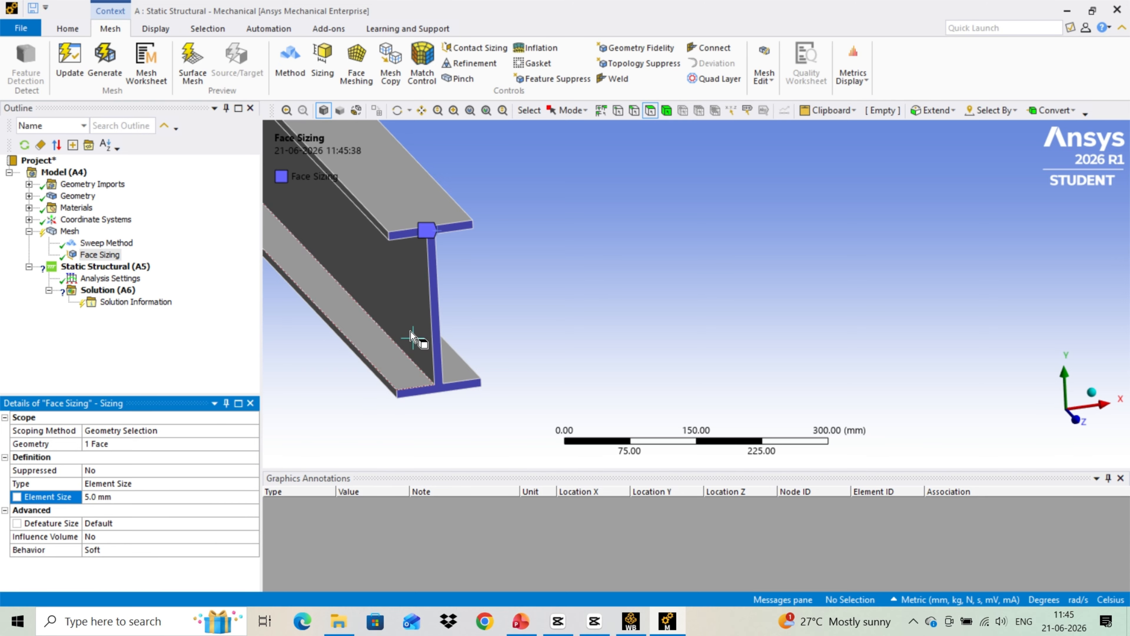
{"action": "scroll", "coordinate": [416, 333], "scroll_direction": "down", "scroll_amount": 5}
{"action": "middle_click_drag", "start_coordinate": [489, 335], "coordinate": [590, 432], "text": "ctrl"}
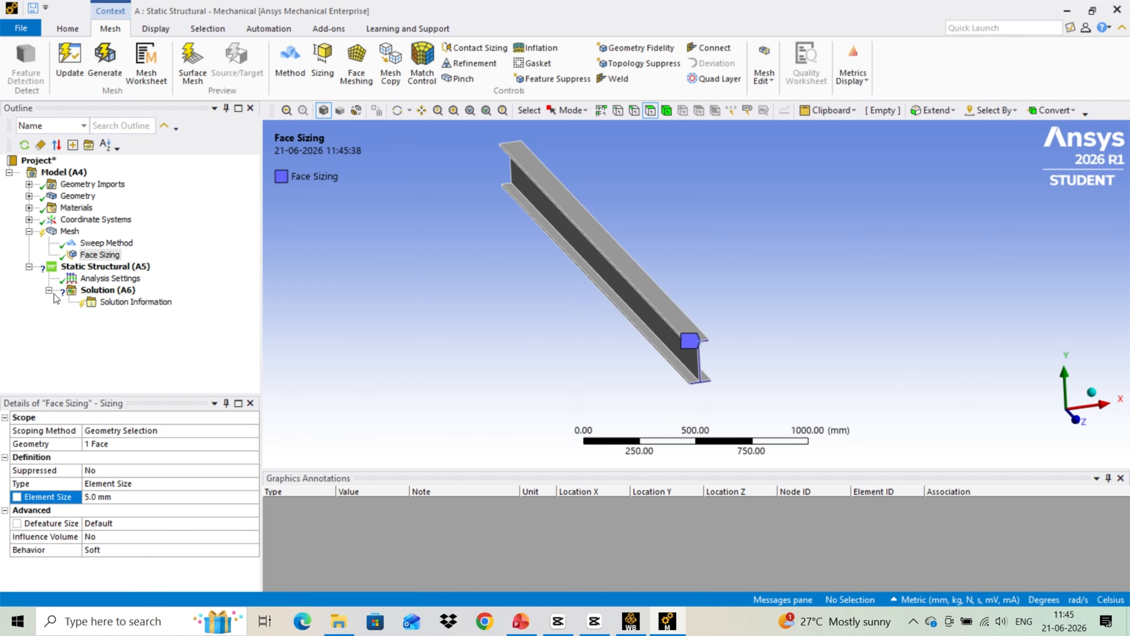
Step: Generate the mesh for the beam using the defined sweep method and face sizing
{"action": "left_click", "coordinate": [71, 232]}
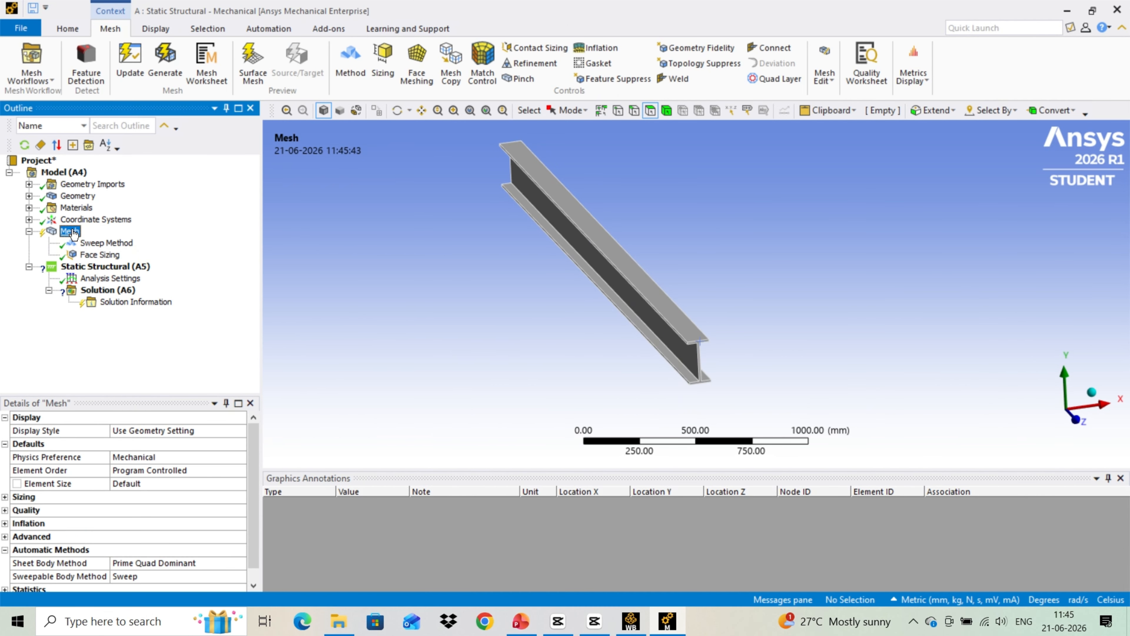
{"action": "right_click", "coordinate": [73, 232]}
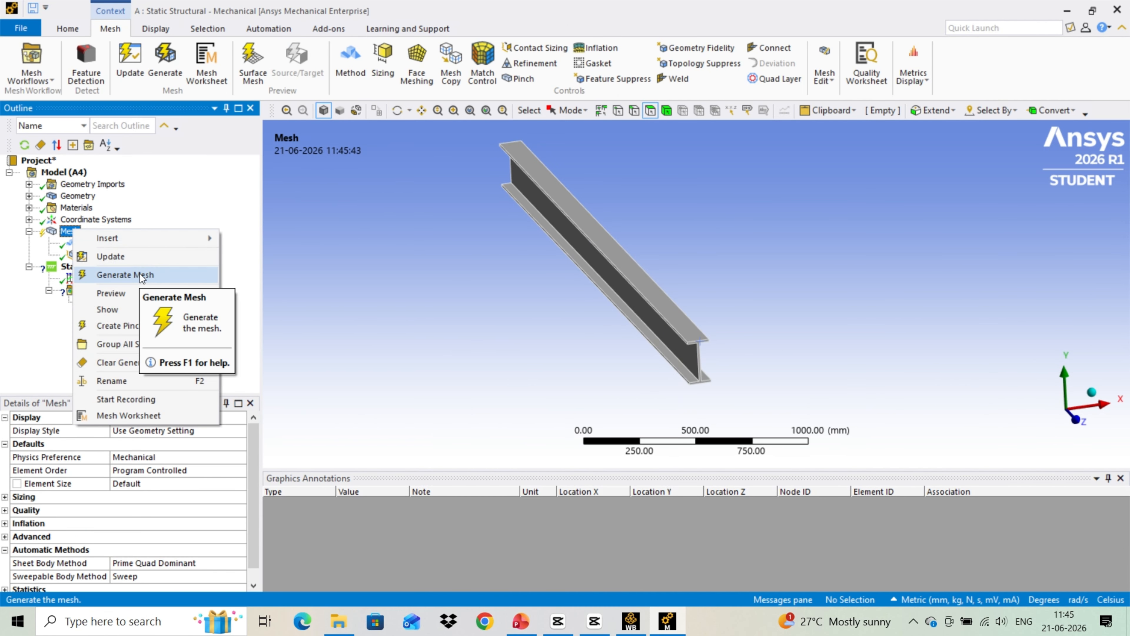
{"action": "left_click", "coordinate": [129, 272]}
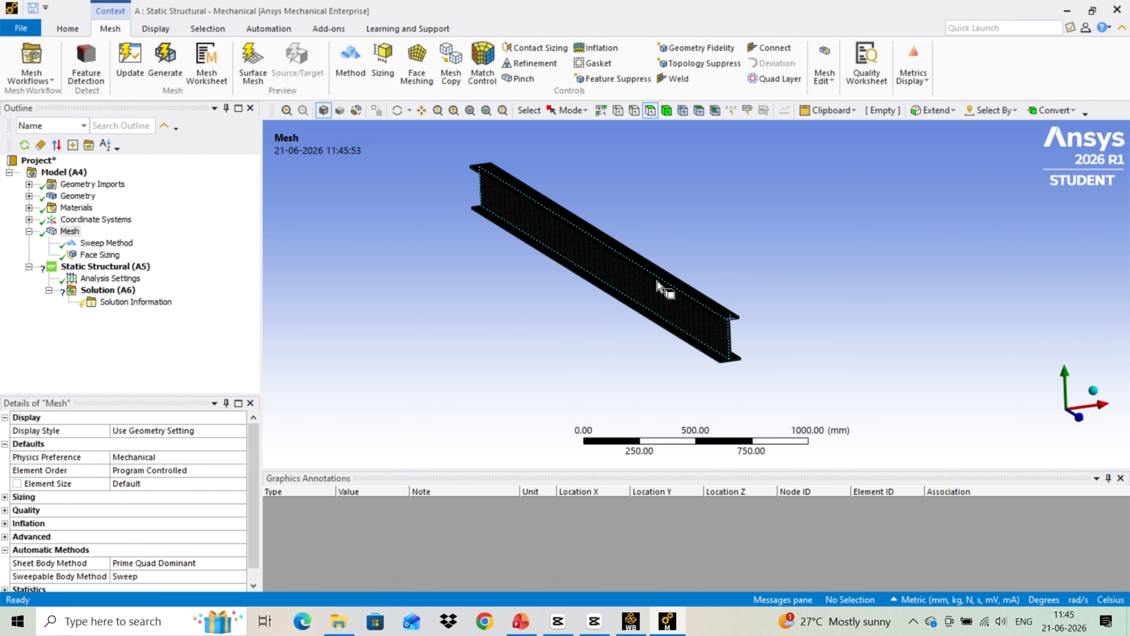
Step: Inspect the generated mesh along the beam and at its end, and check the node and element statistics
{"action": "scroll", "coordinate": [720, 338], "scroll_direction": "up", "scroll_amount": 5}
{"action": "scroll", "coordinate": [730, 348], "scroll_direction": "down", "scroll_amount": 2}
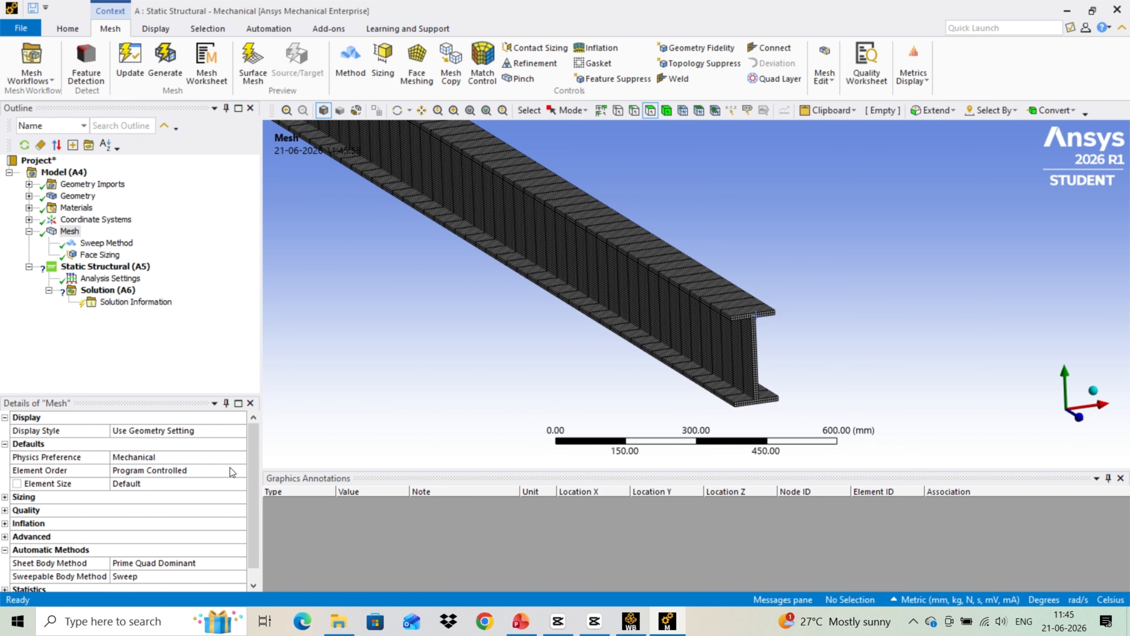
{"action": "scroll", "coordinate": [108, 523], "scroll_direction": "down", "scroll_amount": 1}
{"action": "left_click", "coordinate": [4, 576]}
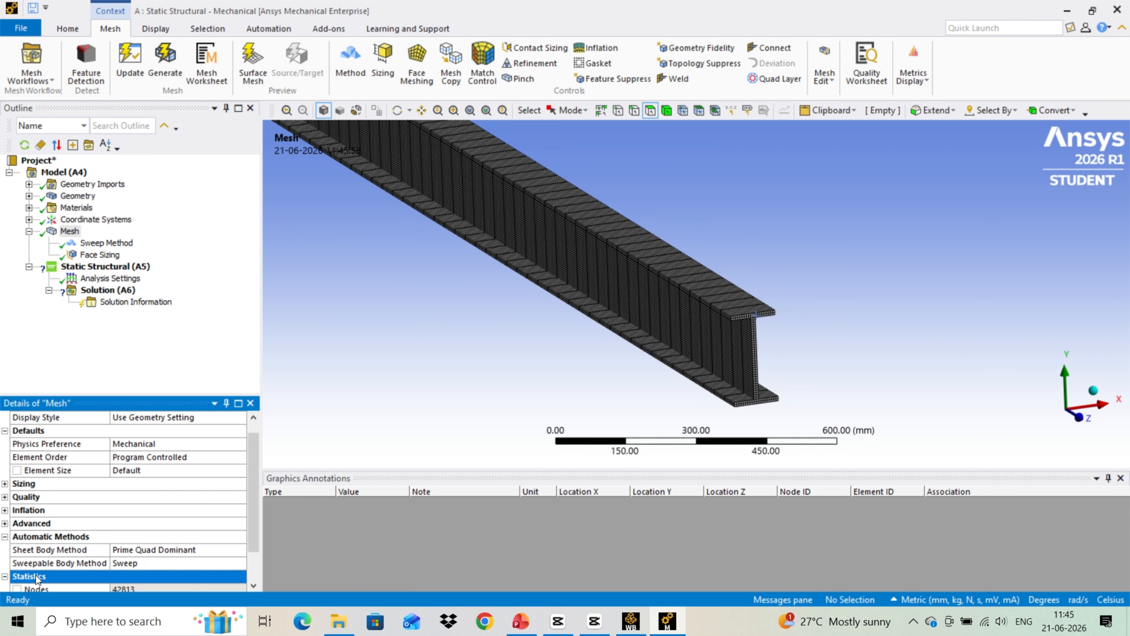
{"action": "scroll", "coordinate": [126, 561], "scroll_direction": "down", "scroll_amount": 1}
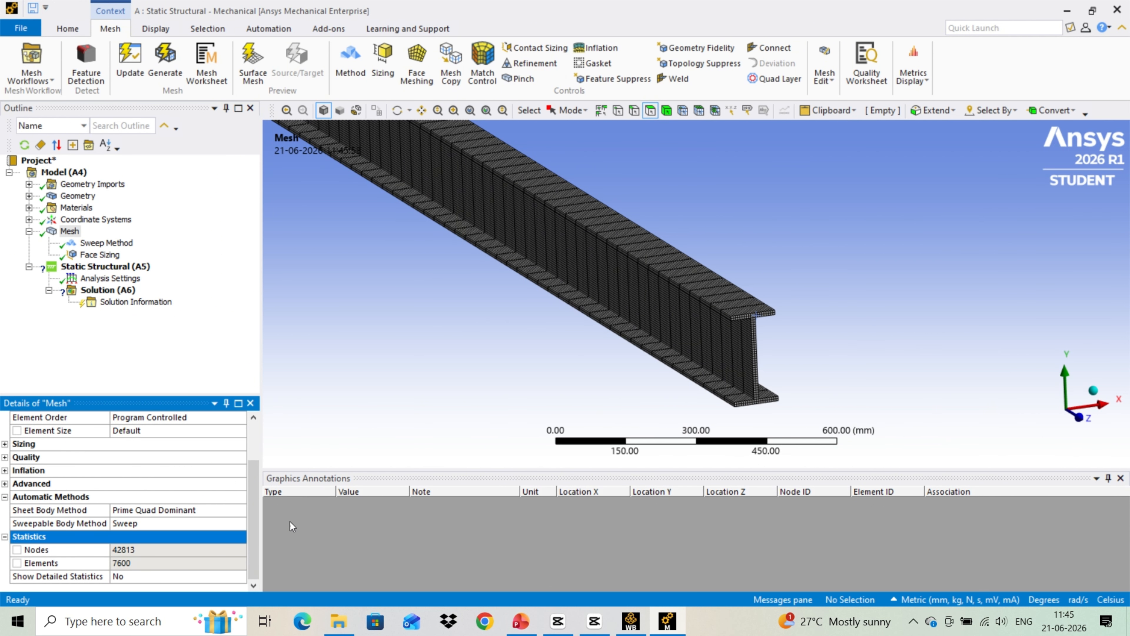
{"action": "scroll", "coordinate": [646, 343], "scroll_direction": "down", "scroll_amount": 3}
{"action": "middle_click_drag", "start_coordinate": [646, 348], "coordinate": [663, 362]}
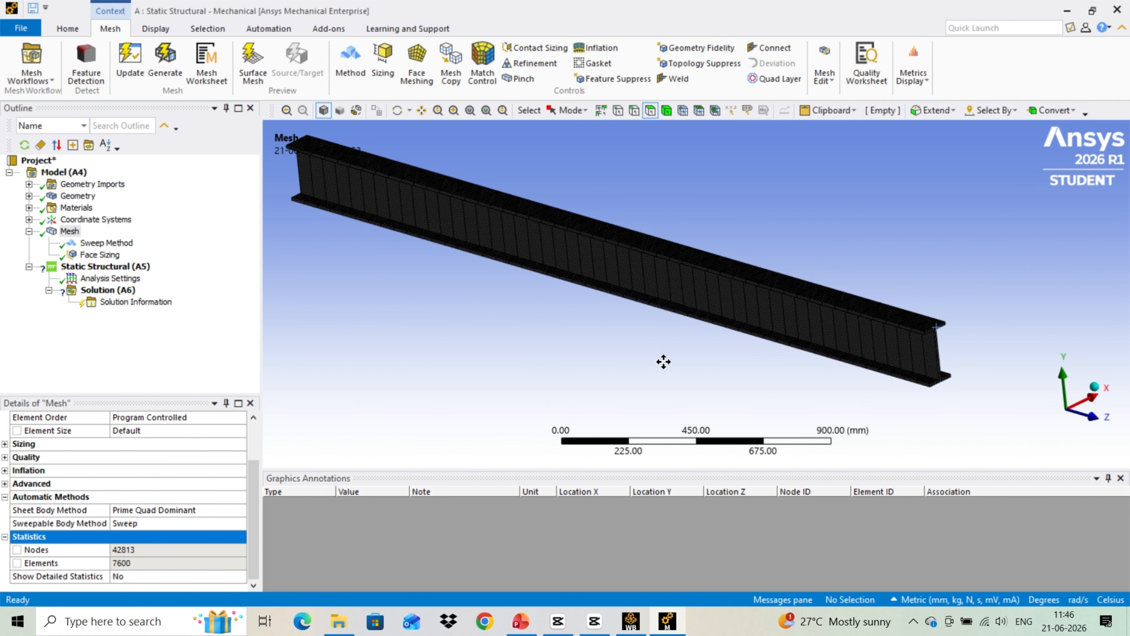
{"action": "scroll", "coordinate": [661, 362], "scroll_direction": "down", "scroll_amount": 1}
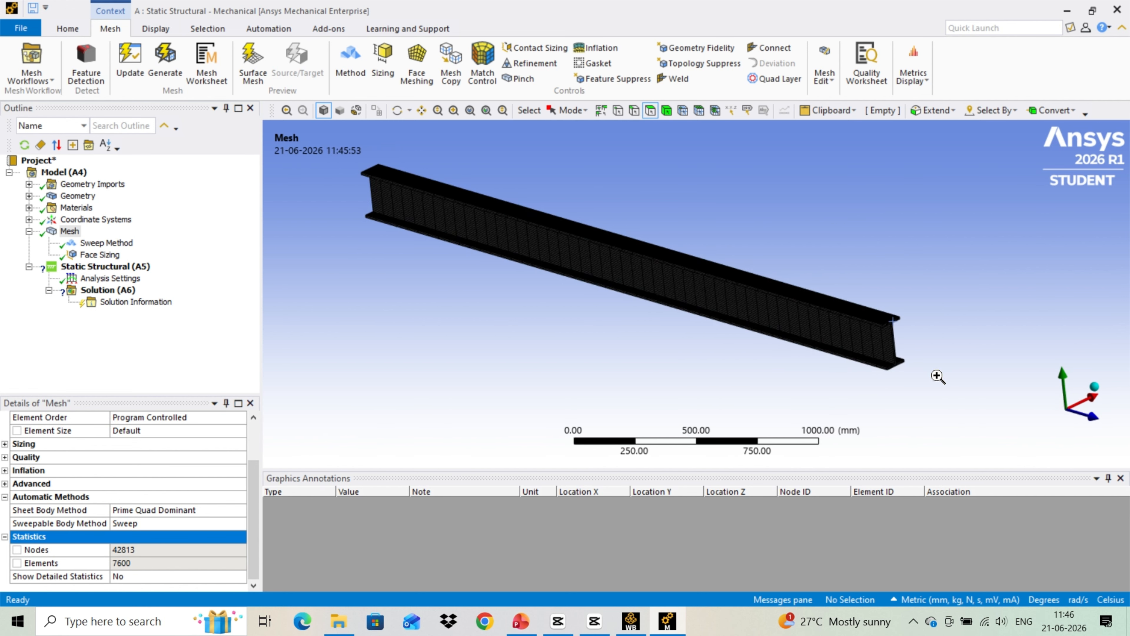
{"action": "scroll", "coordinate": [938, 377], "scroll_direction": "up", "scroll_amount": 7}
{"action": "scroll", "coordinate": [676, 301], "scroll_direction": "down", "scroll_amount": 3}
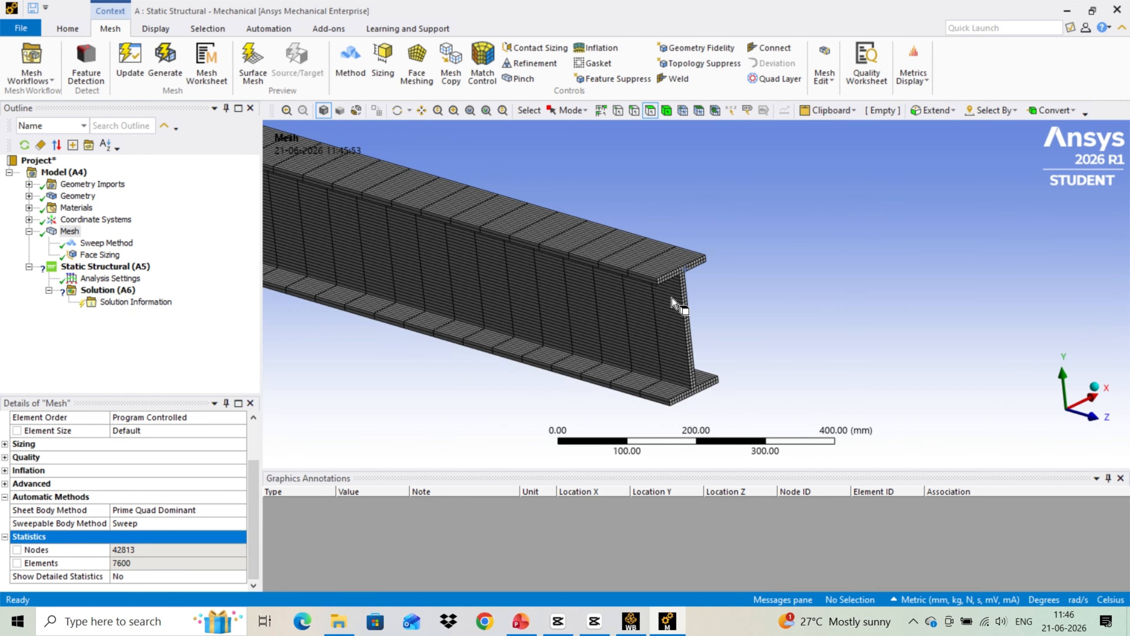
{"action": "scroll", "coordinate": [672, 298], "scroll_direction": "down", "scroll_amount": 4}
{"action": "middle_click_drag", "start_coordinate": [618, 323], "coordinate": [736, 353], "text": "ctrl"}
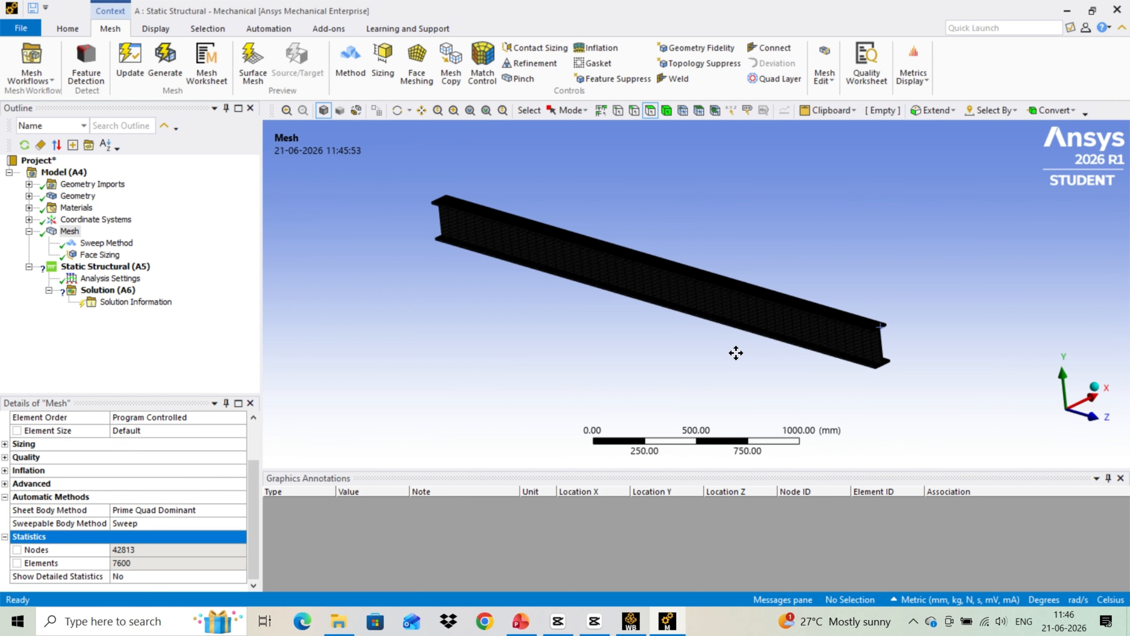
Step: Apply a fixed support to the beam's I-shaped end face at the negative Z end, opposite the sized face
{"action": "left_click", "coordinate": [106, 266]}
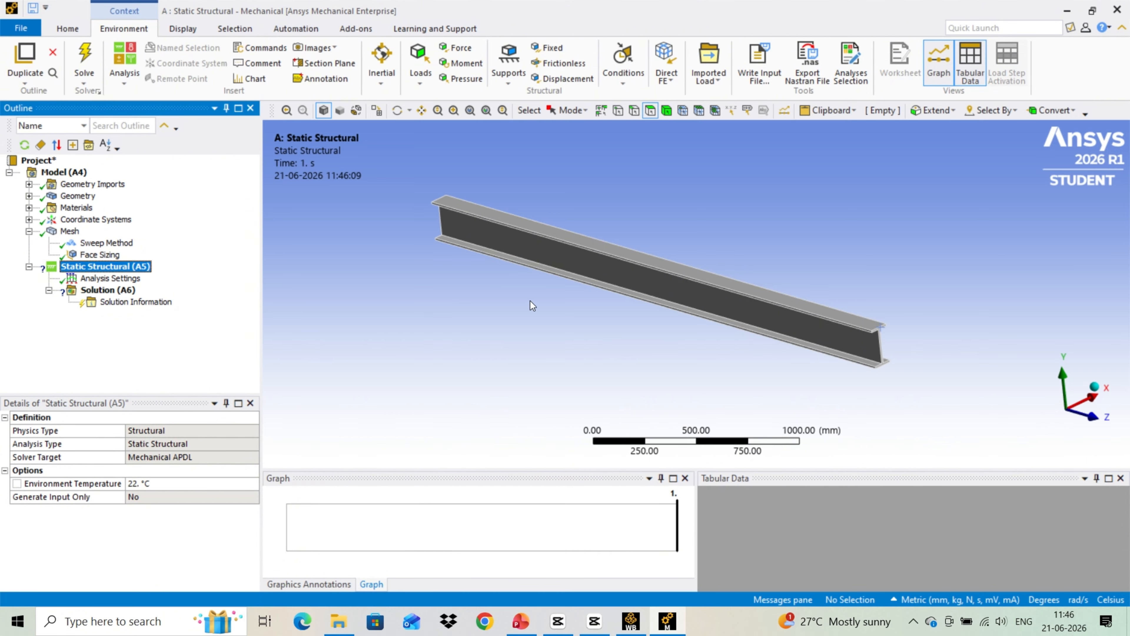
{"action": "middle_click_drag", "start_coordinate": [533, 305], "coordinate": [563, 293]}
{"action": "scroll", "coordinate": [472, 276], "scroll_direction": "up", "scroll_amount": 5}
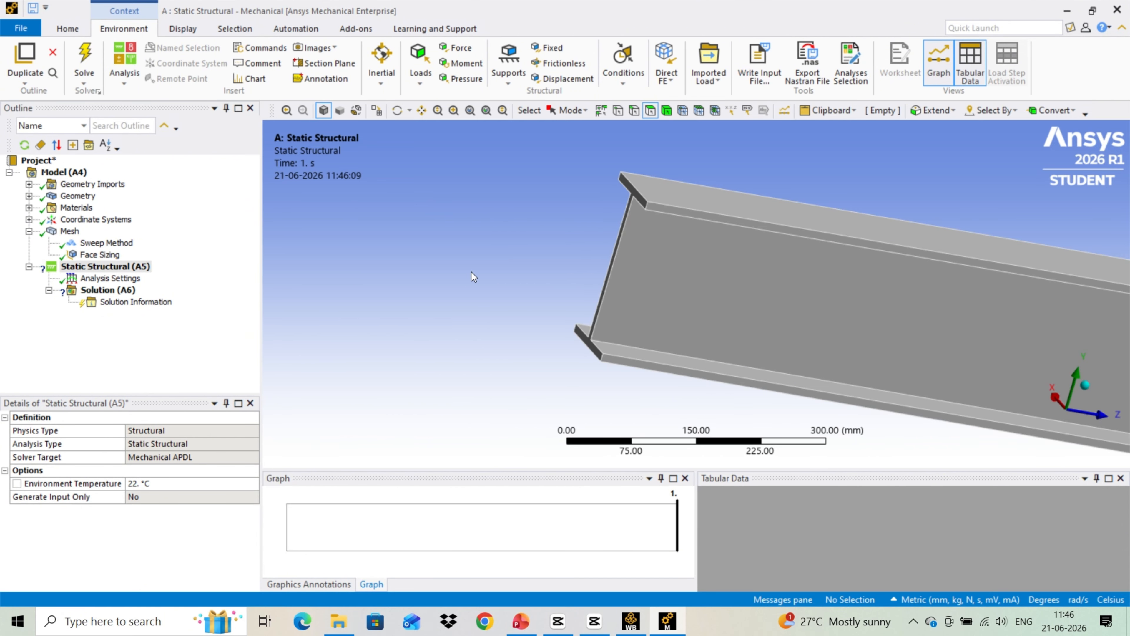
{"action": "left_click", "coordinate": [629, 192]}
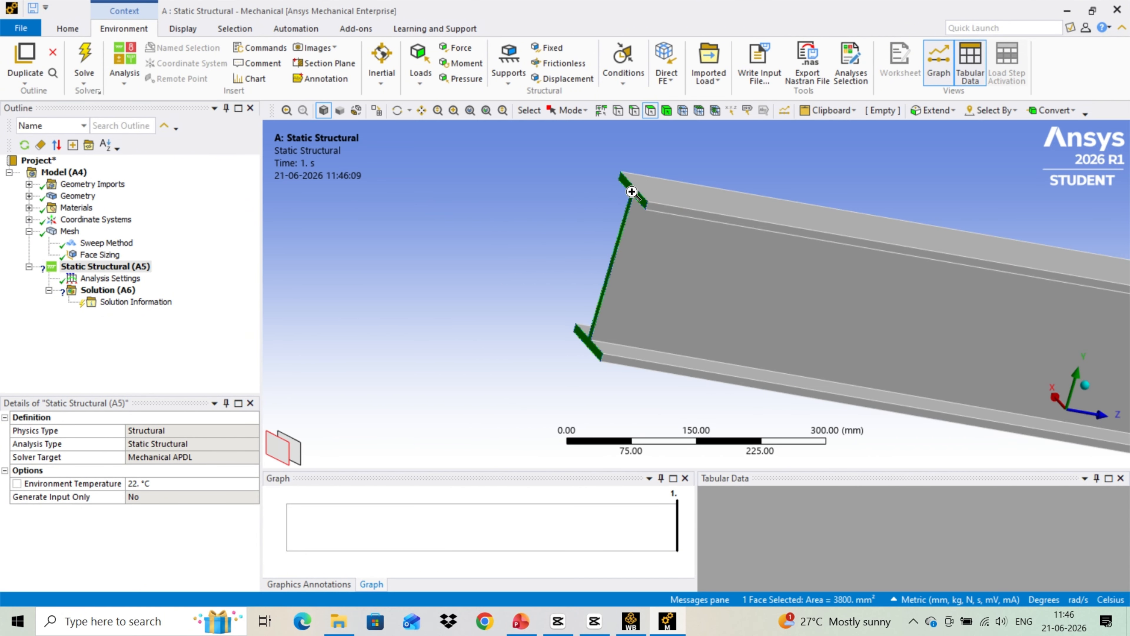
{"action": "right_click", "coordinate": [631, 191]}
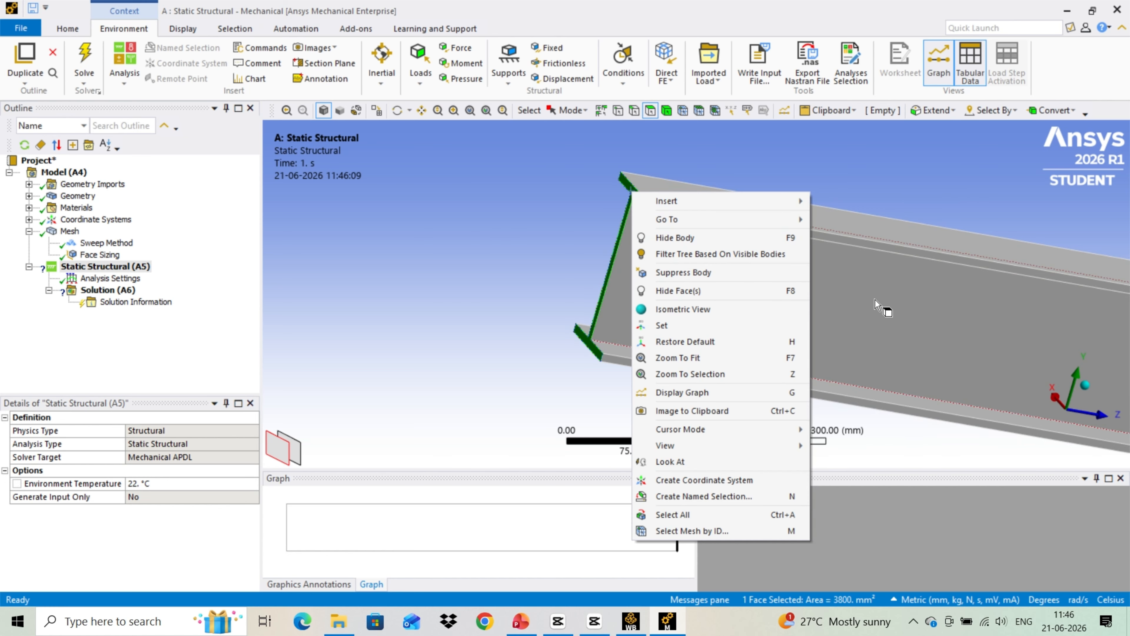
{"action": "mouse_move", "coordinate": [784, 201]}
{"action": "left_click", "coordinate": [859, 352]}
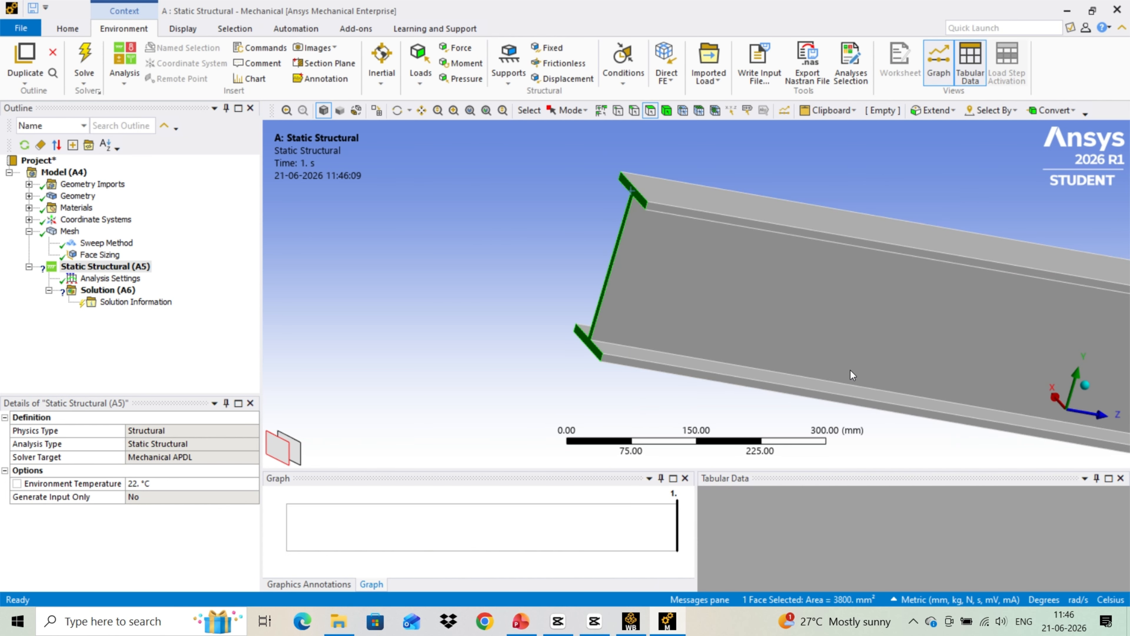
{"action": "scroll", "coordinate": [600, 323], "scroll_direction": "down", "scroll_amount": 3}
{"action": "middle_click_drag", "start_coordinate": [1101, 394], "coordinate": [565, 315], "text": "ctrl"}
{"action": "scroll", "coordinate": [773, 323], "scroll_direction": "down", "scroll_amount": 2}
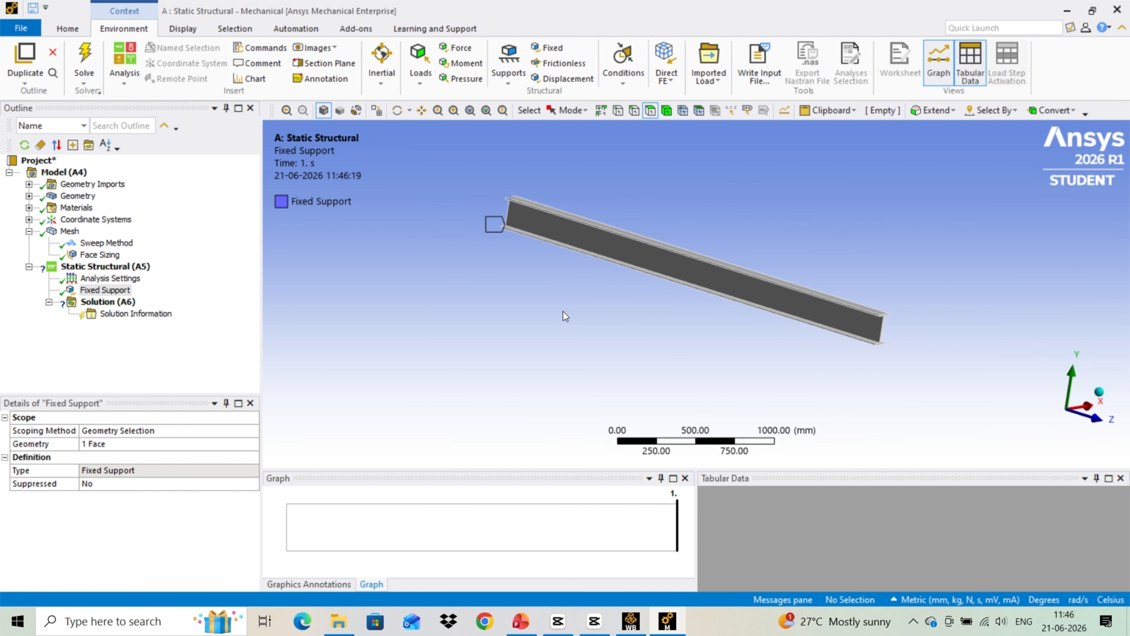
Step: Insert a Standard Earth Gravity load into the static structural analysis
{"action": "left_click", "coordinate": [126, 267]}
{"action": "right_click", "coordinate": [128, 270]}
{"action": "mouse_move", "coordinate": [200, 276]}
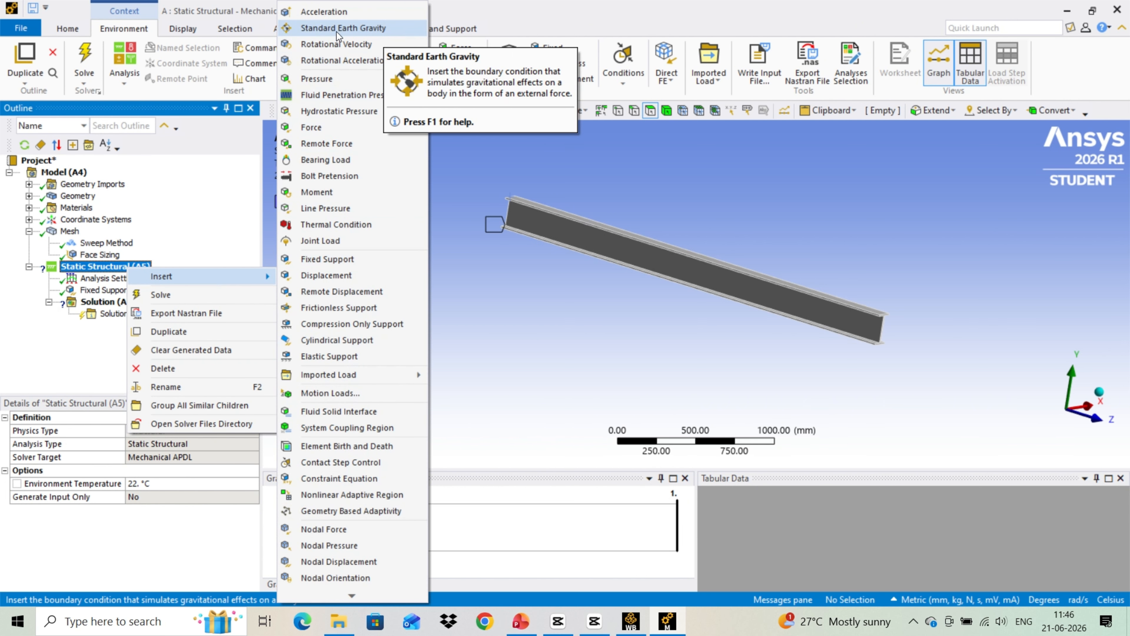
{"action": "left_click", "coordinate": [348, 30]}
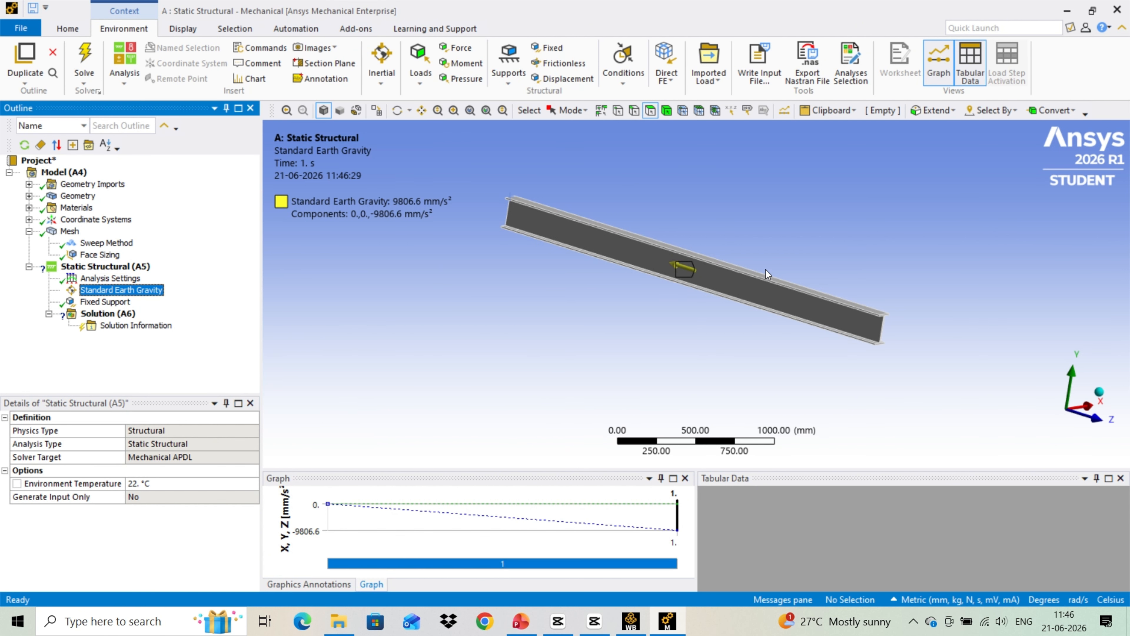
{"action": "scroll", "coordinate": [676, 284], "scroll_direction": "up", "scroll_amount": 10}
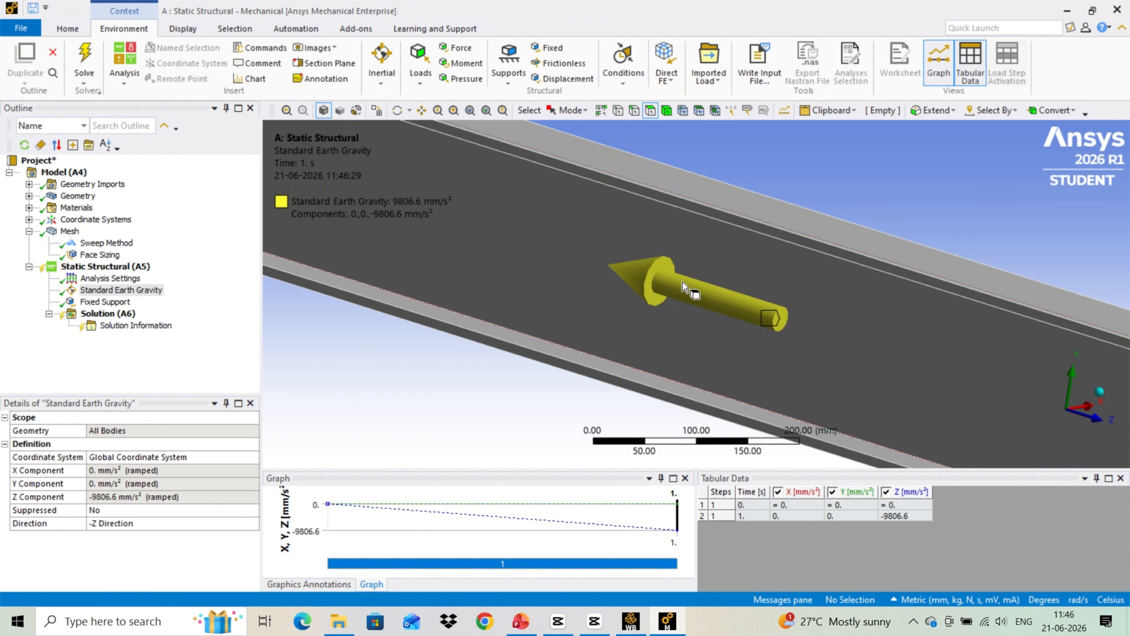
{"action": "scroll", "coordinate": [685, 285], "scroll_direction": "down", "scroll_amount": 5}
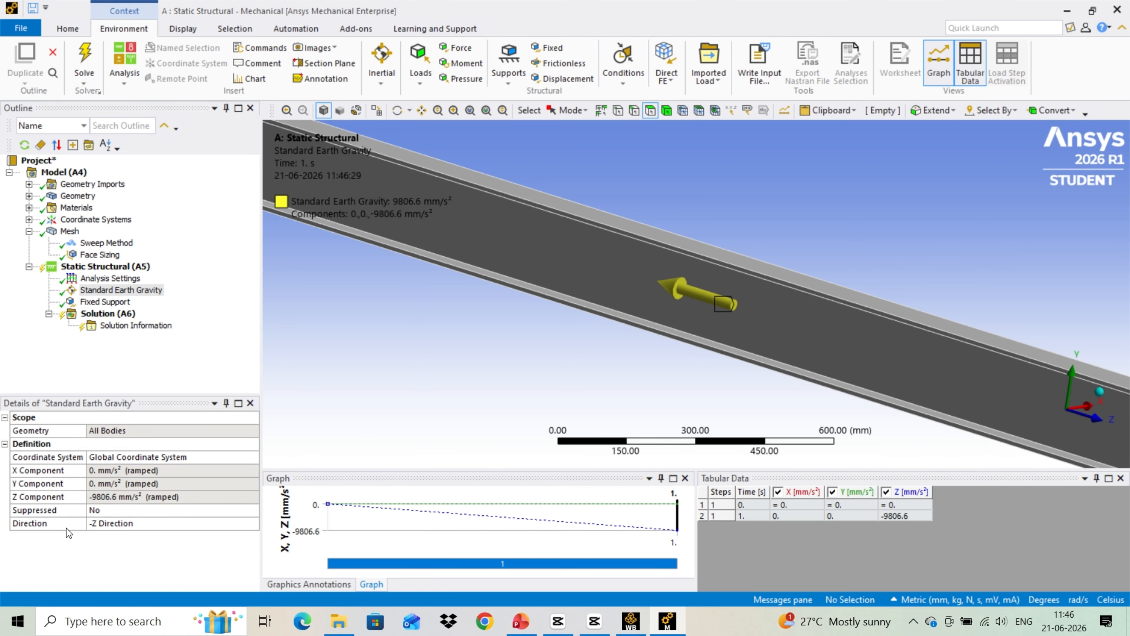
Step: Set the Standard Earth Gravity direction to -Y Direction
{"action": "left_click", "coordinate": [59, 525]}
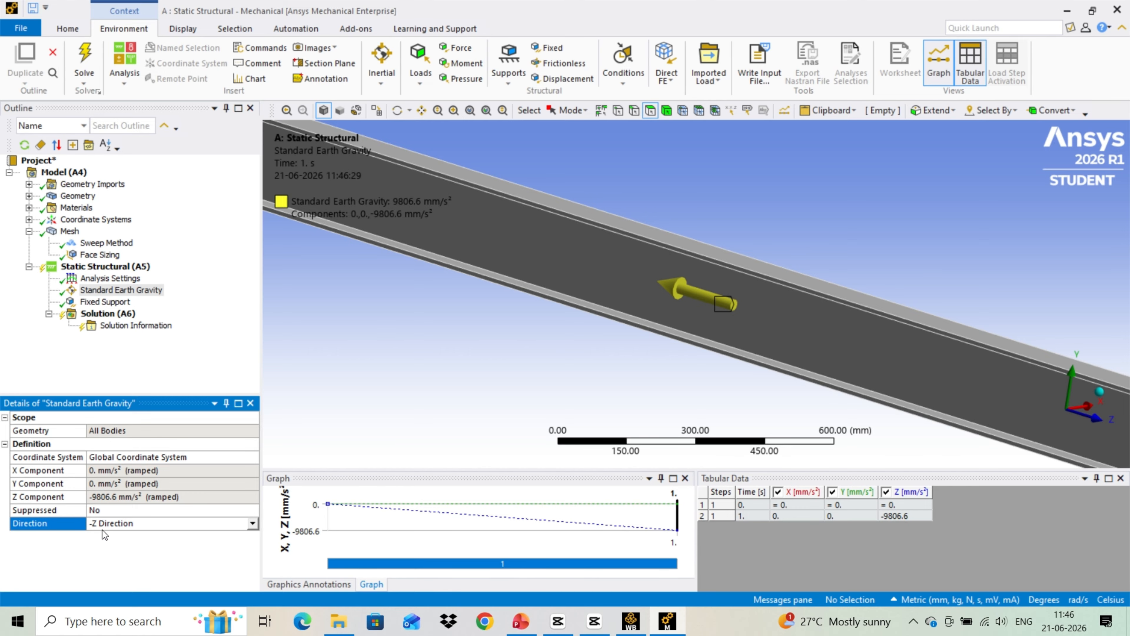
{"action": "left_click", "coordinate": [253, 524]}
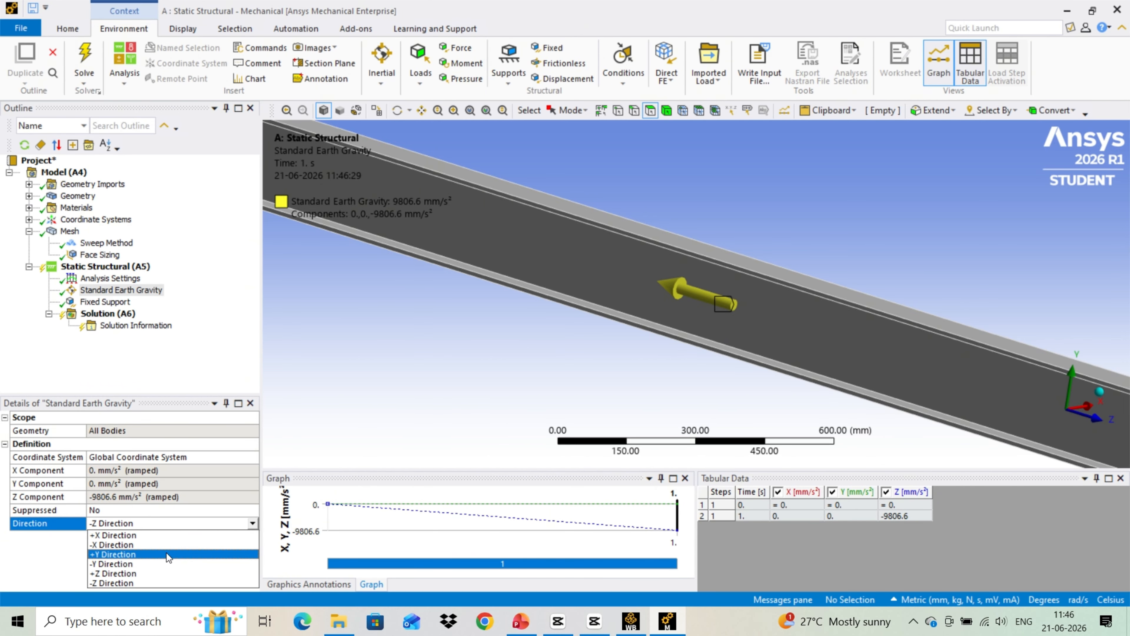
{"action": "left_click", "coordinate": [134, 563]}
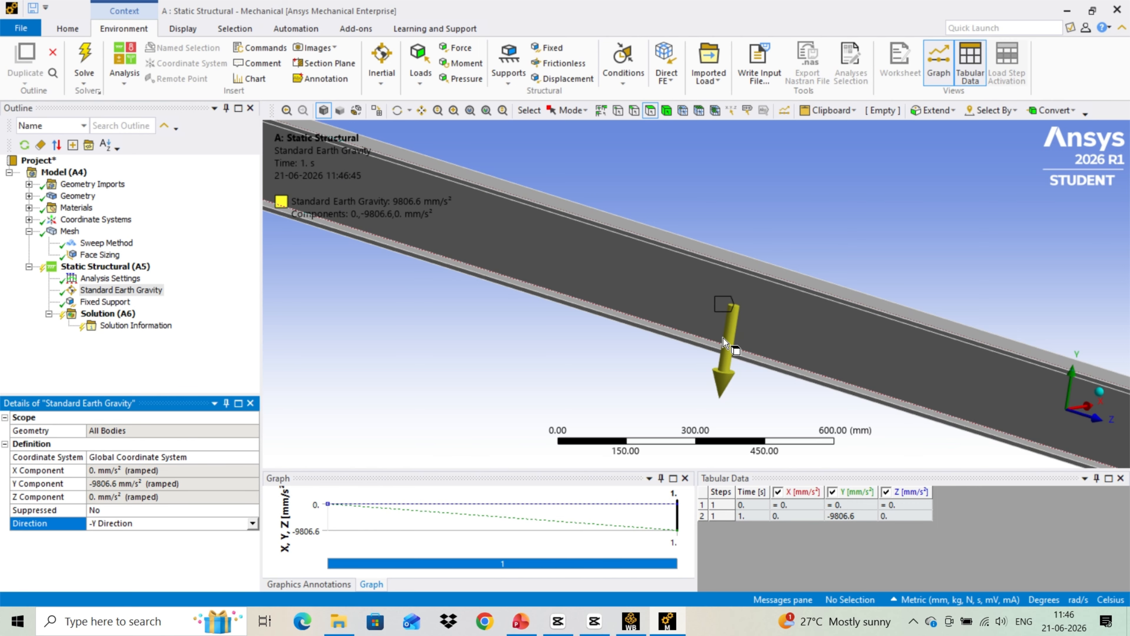
{"action": "scroll", "coordinate": [718, 361], "scroll_direction": "down", "scroll_amount": 5}
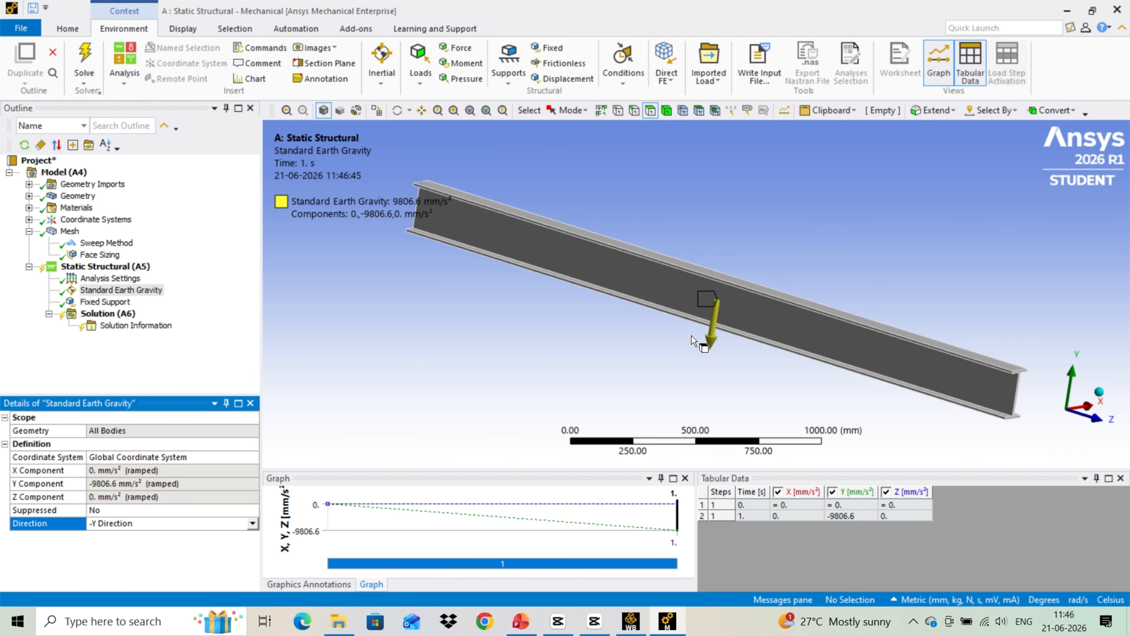
{"action": "middle_click_drag", "start_coordinate": [685, 338], "coordinate": [697, 343]}
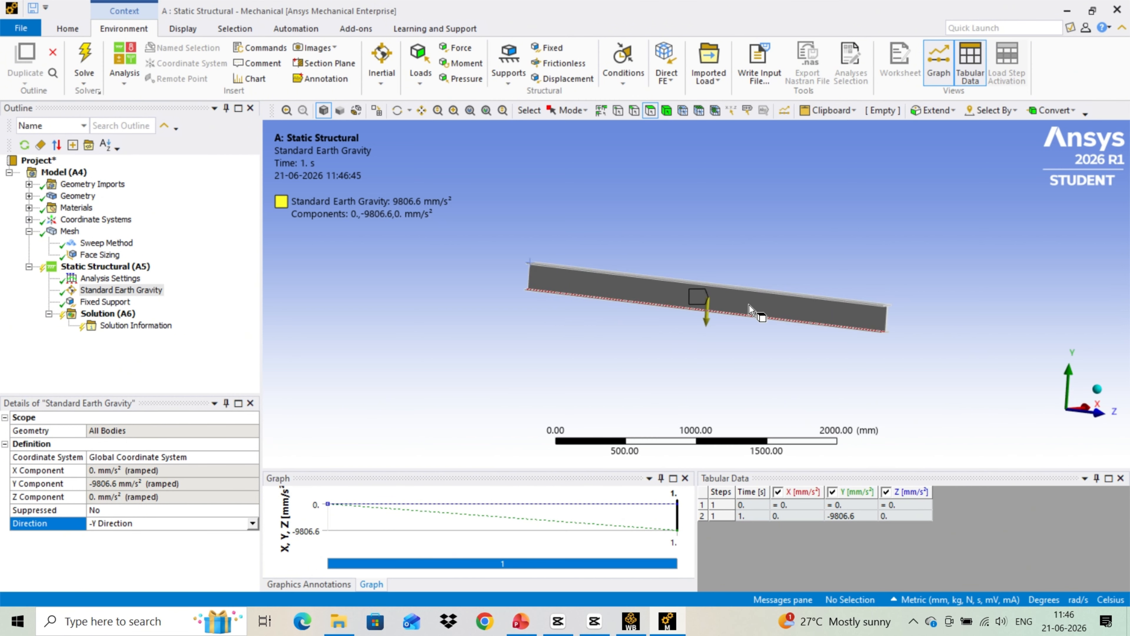
Step: Add Total Deformation and Equivalent (von-Mises) Stress results to the solution
{"action": "right_click", "coordinate": [110, 314]}
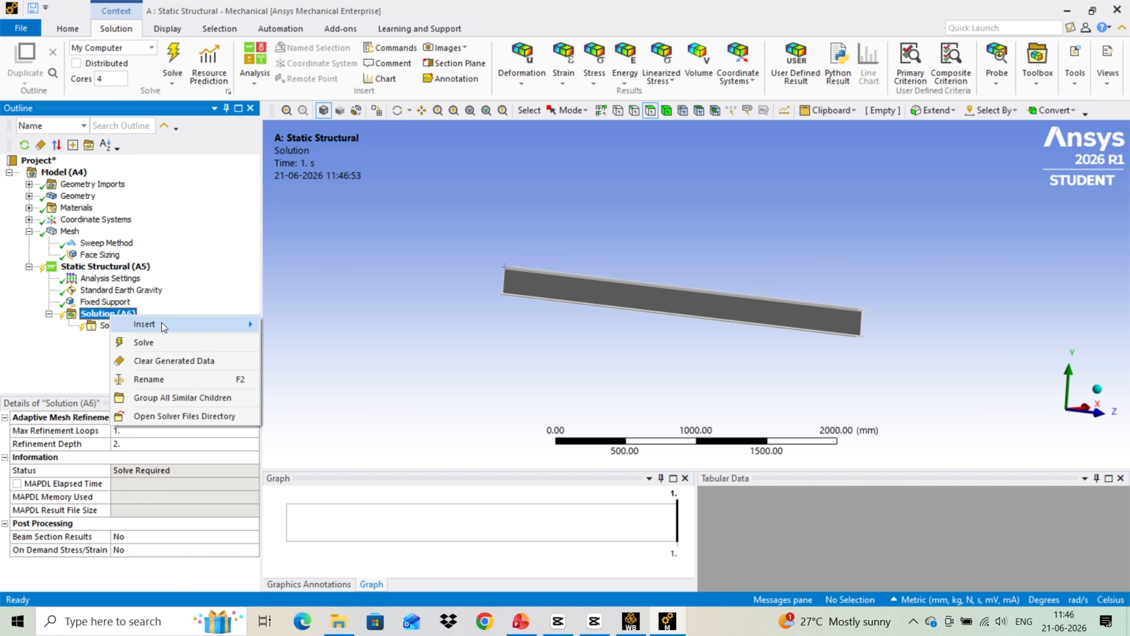
{"action": "mouse_move", "coordinate": [162, 322]}
{"action": "mouse_move", "coordinate": [314, 297]}
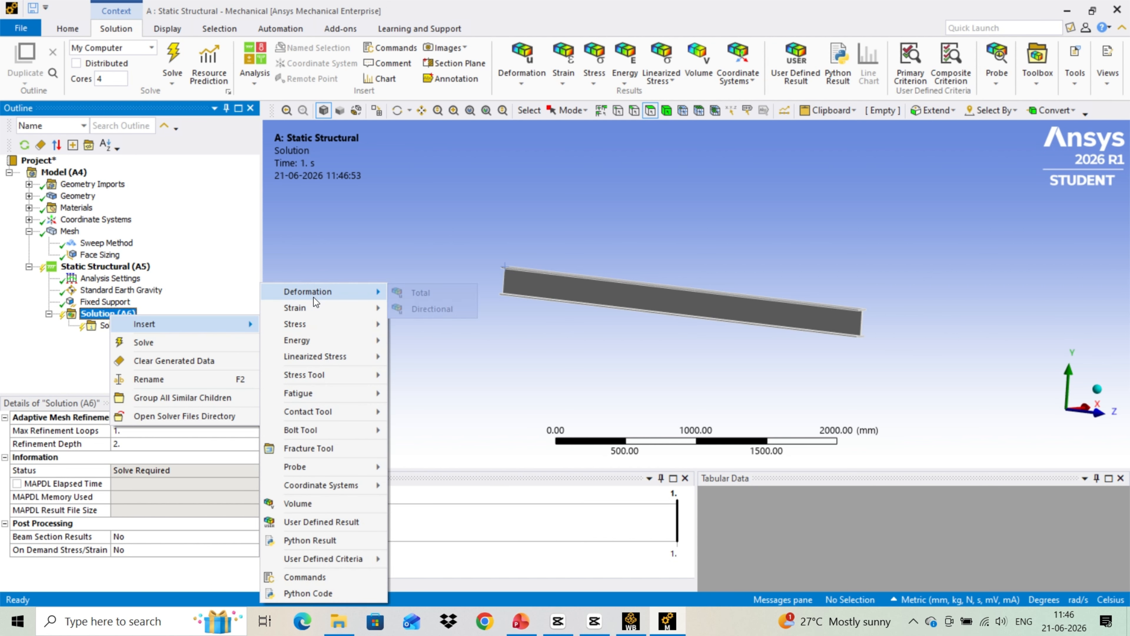
{"action": "left_click", "coordinate": [453, 289]}
{"action": "right_click", "coordinate": [104, 313]}
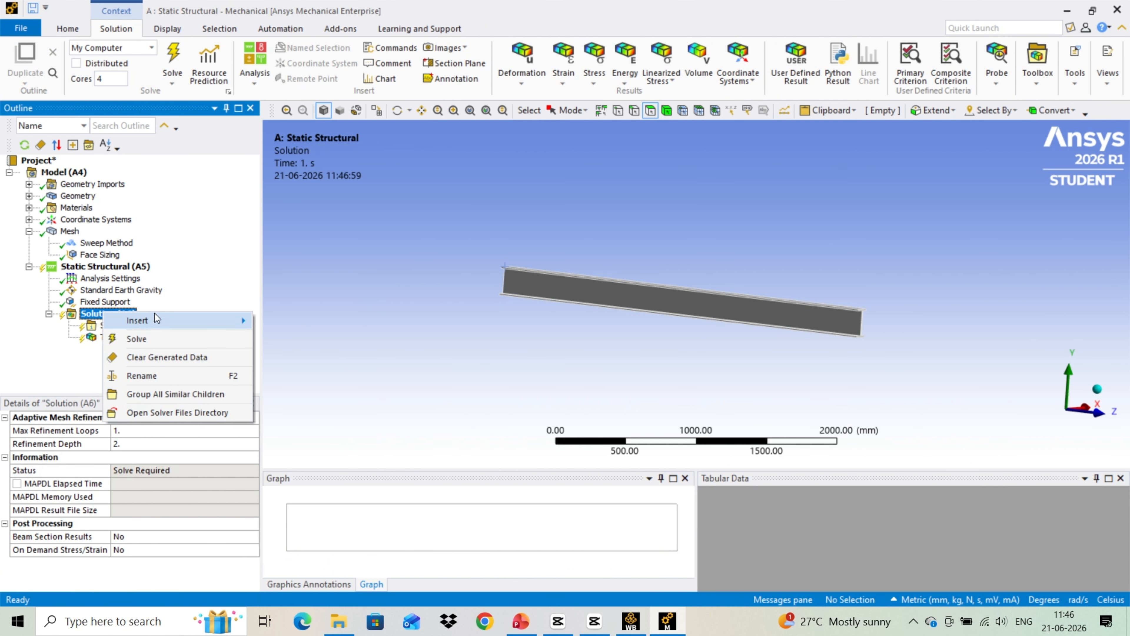
{"action": "mouse_move", "coordinate": [154, 321]}
{"action": "mouse_move", "coordinate": [351, 323]}
{"action": "left_click", "coordinate": [448, 326]}
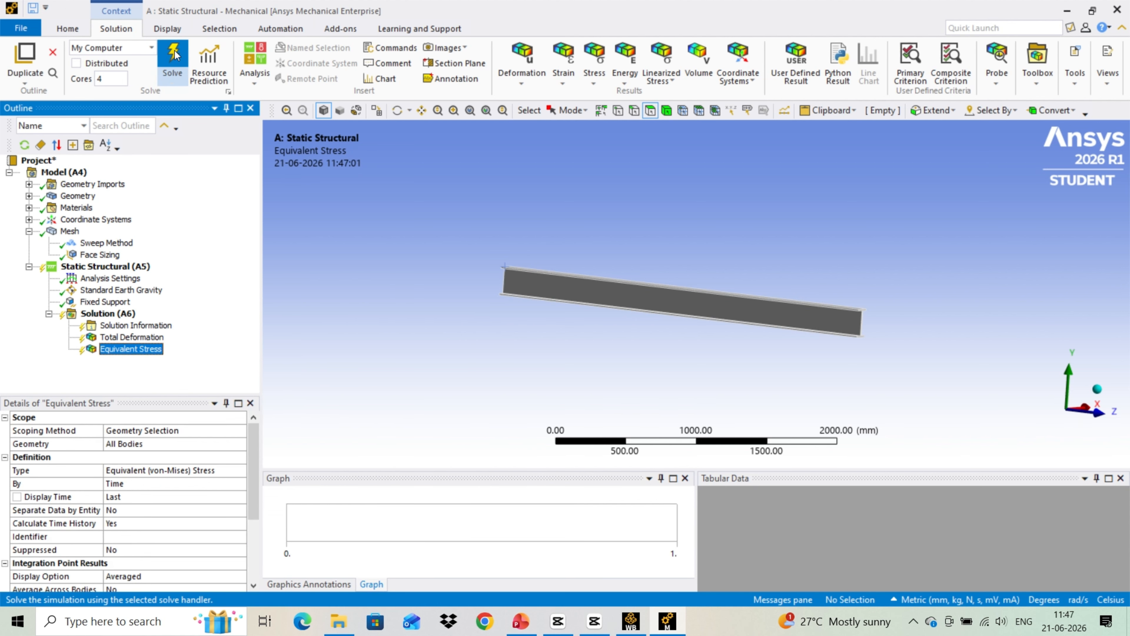
Step: Solve the analysis and hide the element edges in the equivalent stress contour plot
{"action": "left_click", "coordinate": [173, 60]}
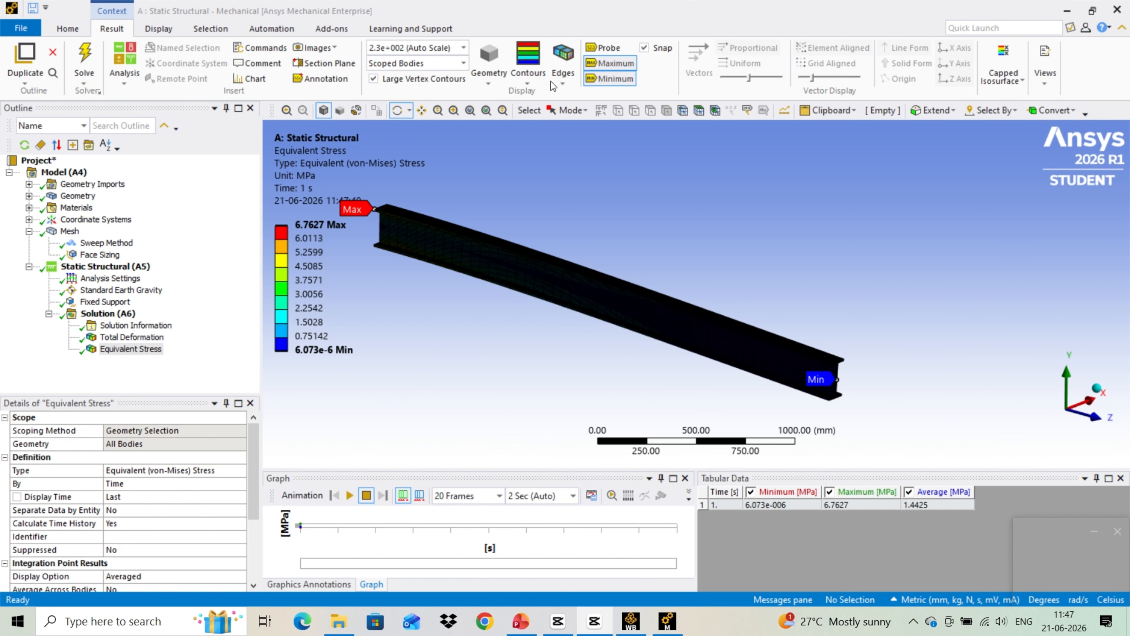
{"action": "left_click", "coordinate": [554, 84]}
{"action": "left_click", "coordinate": [578, 93]}
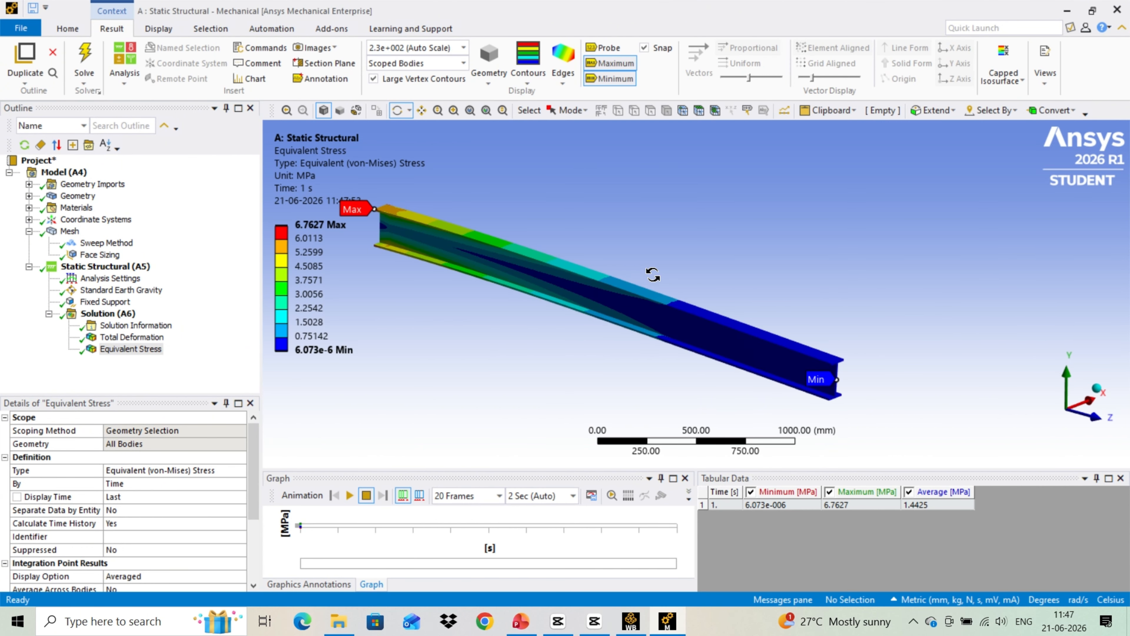
Step: Examine the equivalent stress distribution along the beam and around the maximum at the fixed end
{"action": "left_click_drag", "start_coordinate": [653, 275], "coordinate": [580, 364]}
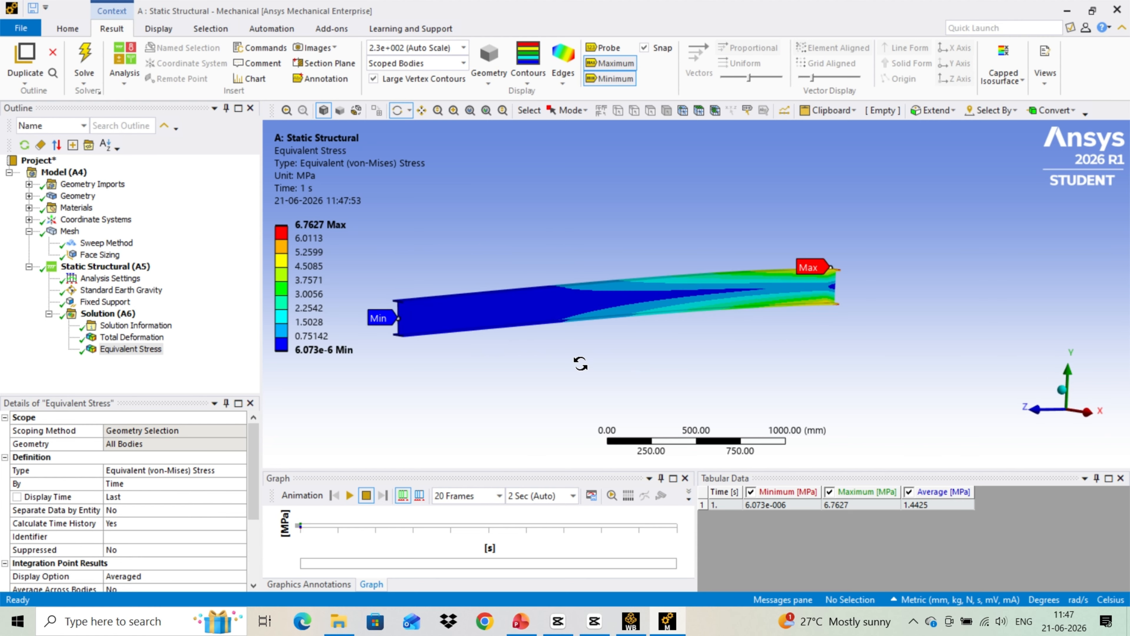
{"action": "scroll", "coordinate": [581, 364], "scroll_direction": "down", "scroll_amount": 1}
{"action": "left_click_drag", "start_coordinate": [828, 304], "coordinate": [819, 352]}
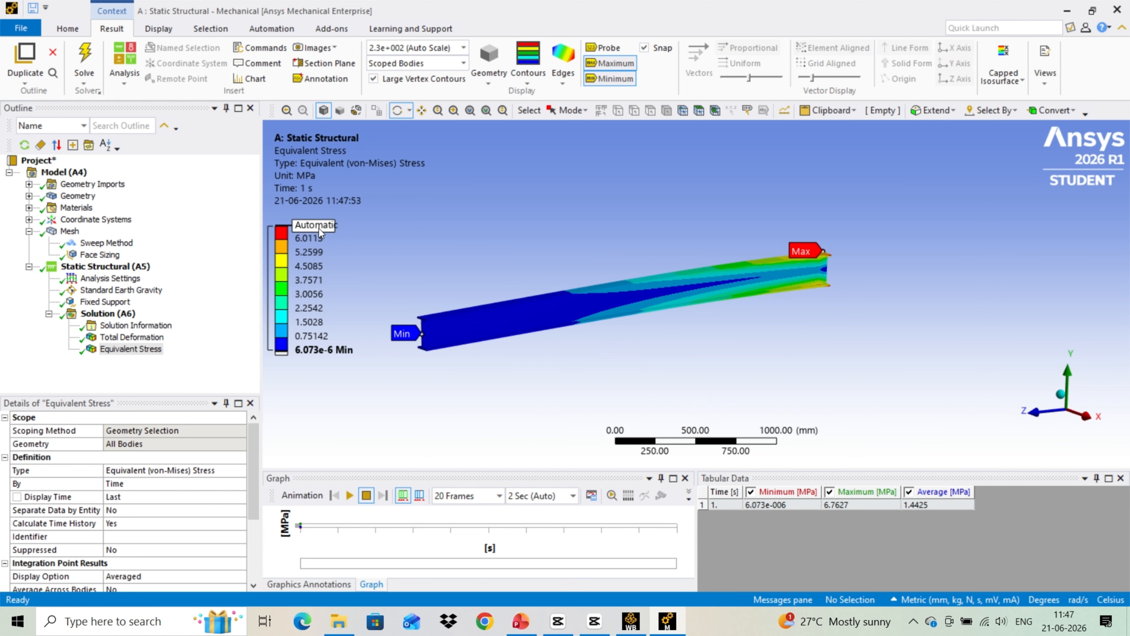
{"action": "scroll", "coordinate": [858, 283], "scroll_direction": "up", "scroll_amount": 4}
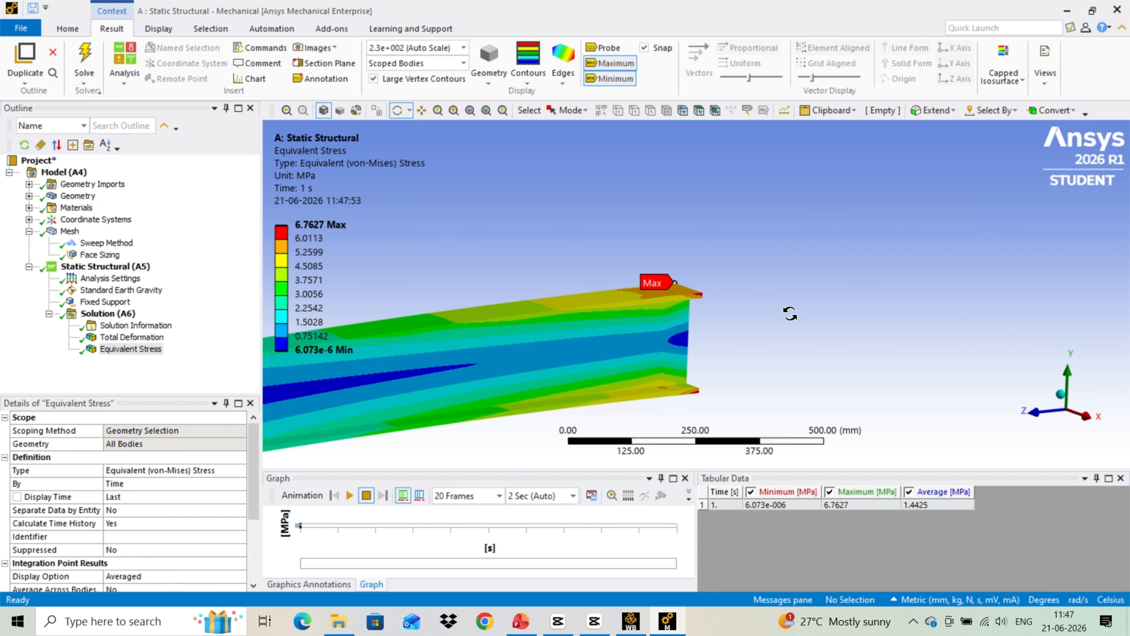
{"action": "left_click_drag", "start_coordinate": [673, 346], "coordinate": [663, 362]}
{"action": "scroll", "coordinate": [847, 201], "scroll_direction": "up", "scroll_amount": 5}
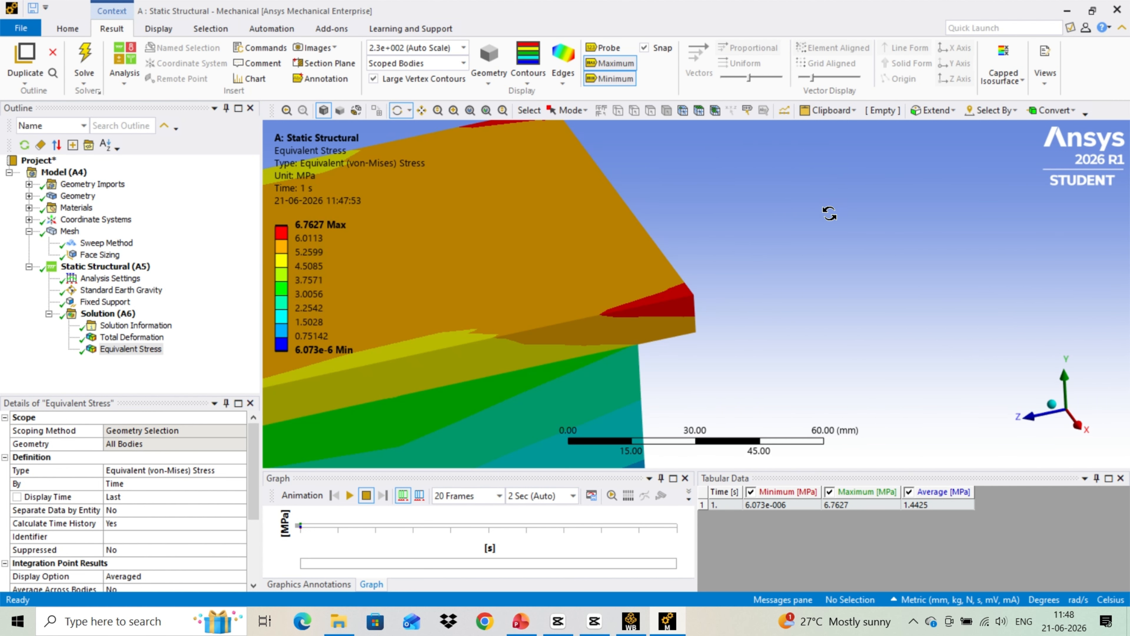
{"action": "scroll", "coordinate": [688, 304], "scroll_direction": "down", "scroll_amount": 4}
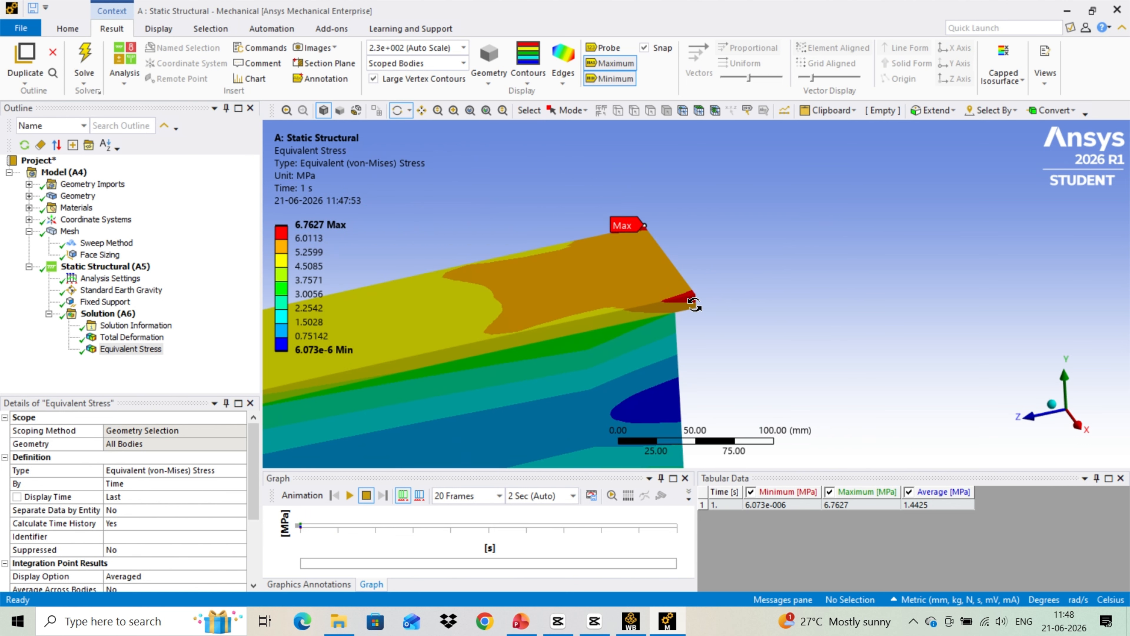
{"action": "scroll", "coordinate": [694, 305], "scroll_direction": "down", "scroll_amount": 8}
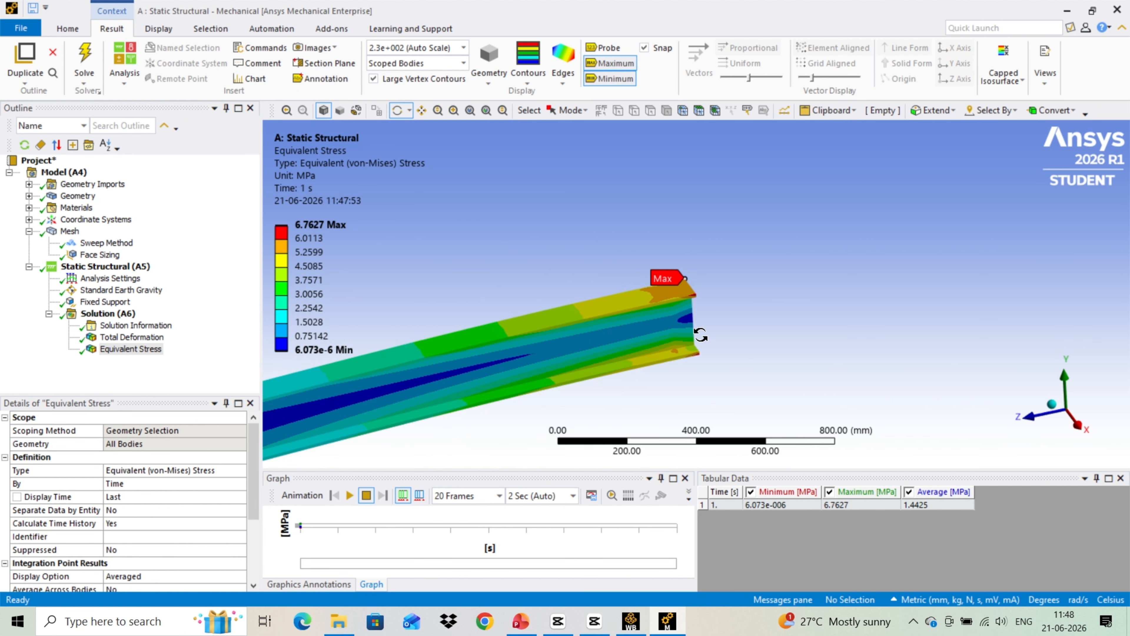
{"action": "mouse_move", "coordinate": [621, 350]}
{"action": "left_mouse_down"}
{"action": "mouse_move", "coordinate": [779, 355]}
{"action": "mouse_move", "coordinate": [596, 312]}
{"action": "mouse_move", "coordinate": [561, 317]}
{"action": "mouse_move", "coordinate": [621, 342]}
{"action": "left_mouse_up"}
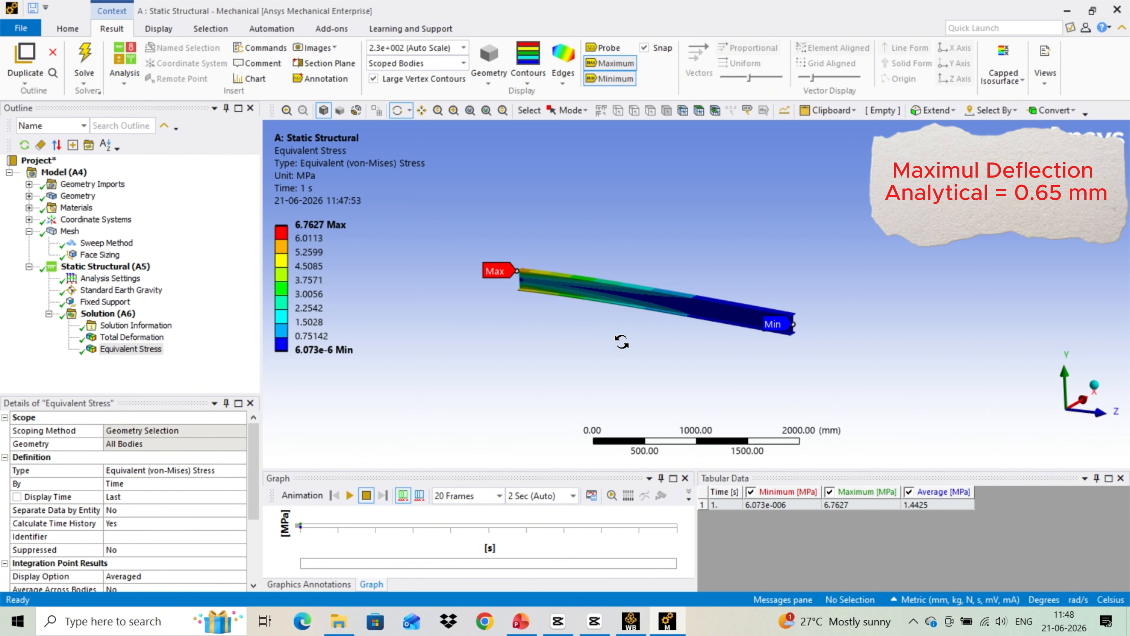
Step: Display the total deformation result and check the beam's maximum deflection against the analytical value
{"action": "left_click", "coordinate": [132, 336]}
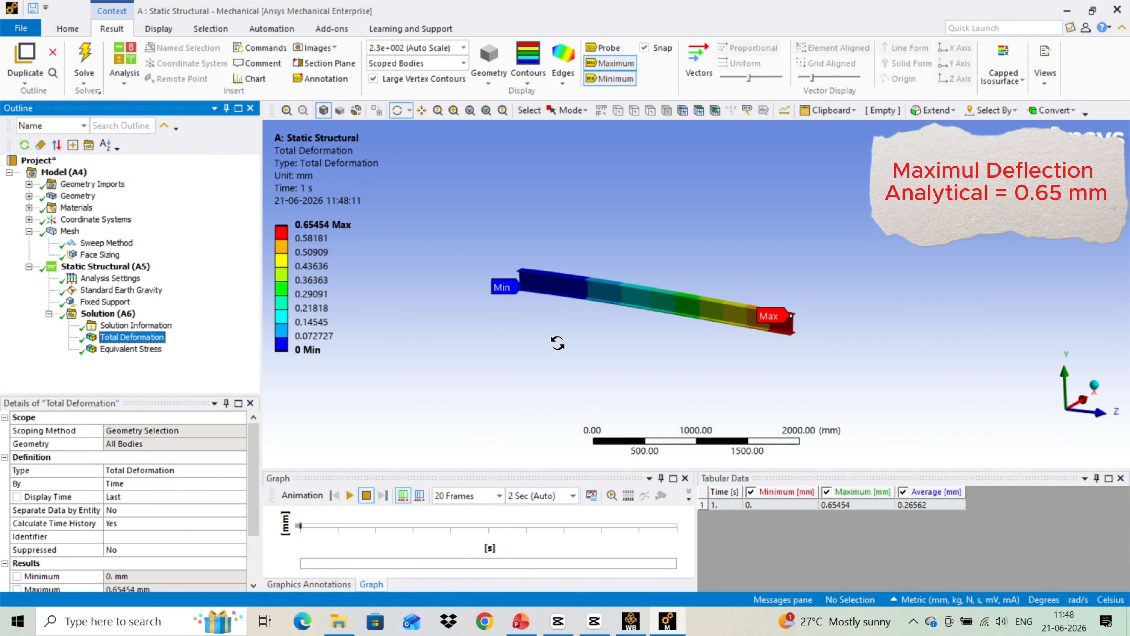
{"action": "scroll", "coordinate": [664, 352], "scroll_direction": "up", "scroll_amount": 3}
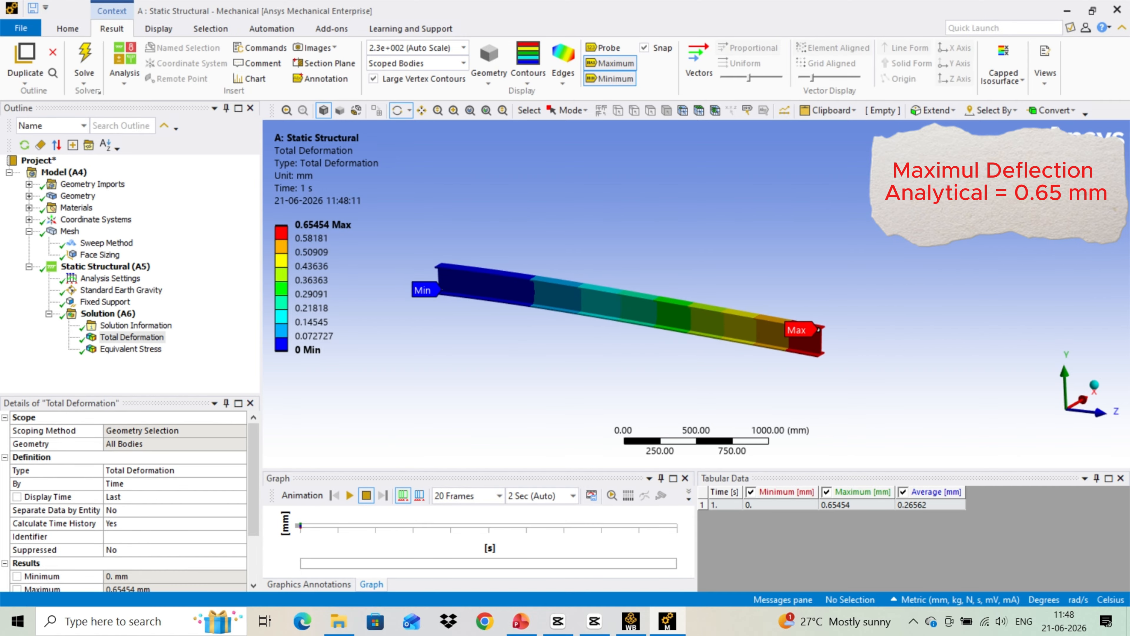